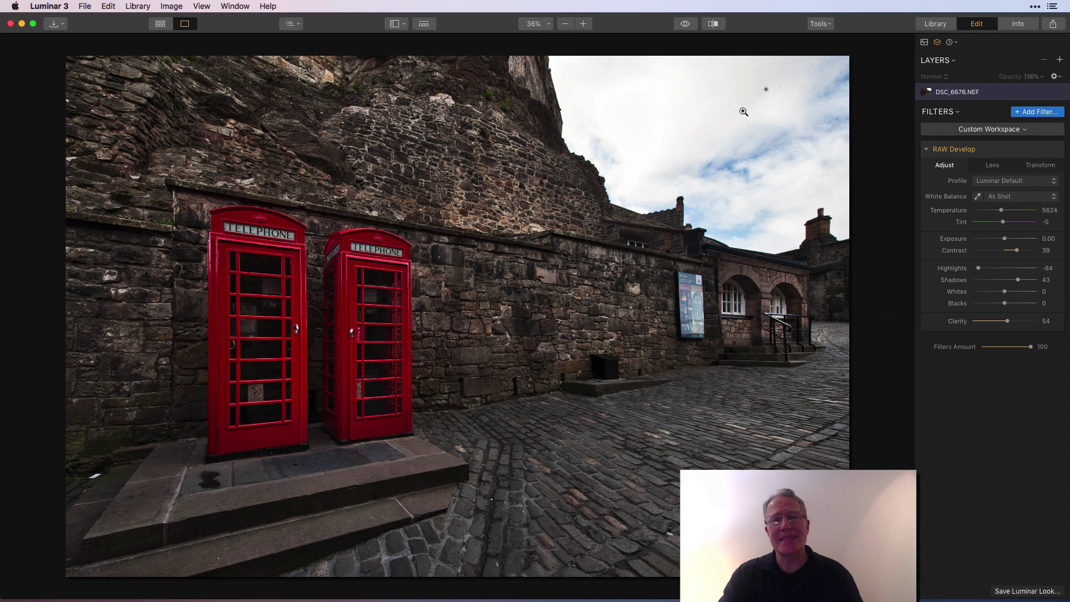
- Browse the tools list and RAW Develop lens settings, then compare with the original
{"action": "left_click", "coordinate": [819, 23]}
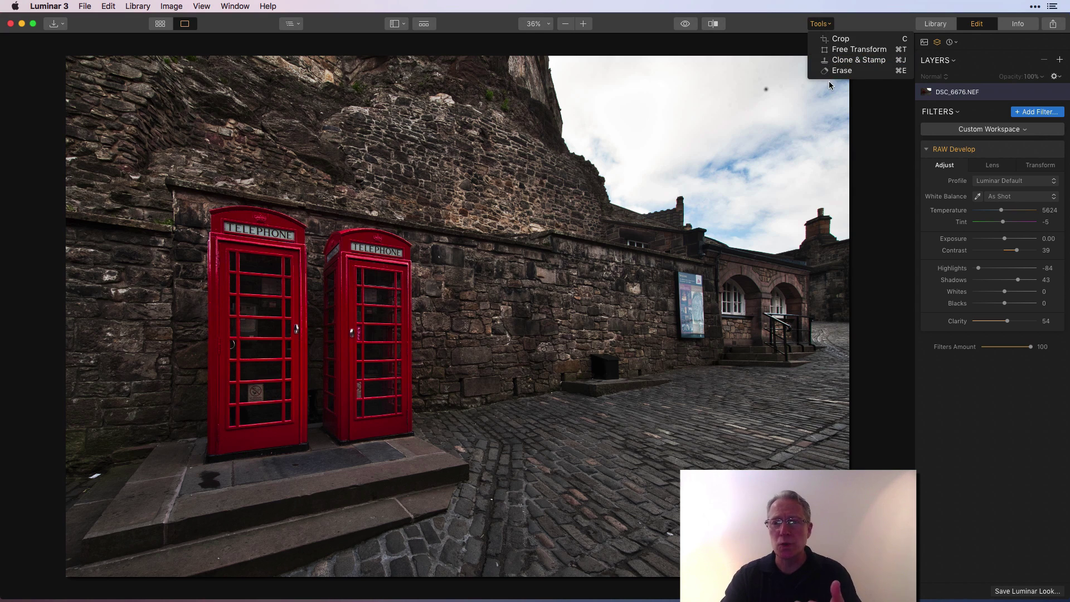
{"action": "left_click", "coordinate": [821, 25]}
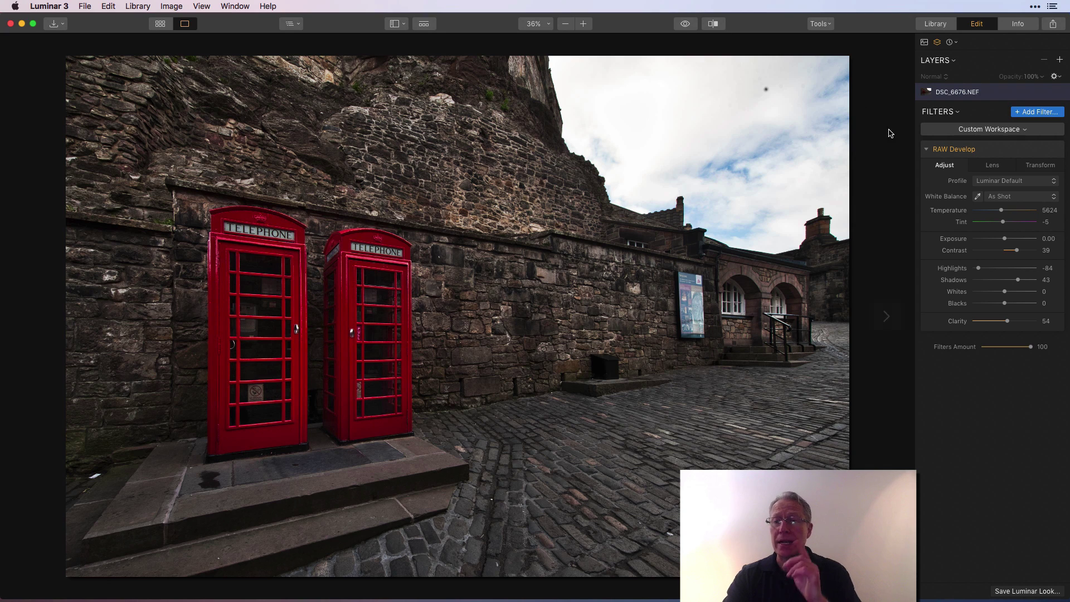
{"action": "left_click", "coordinate": [990, 170]}
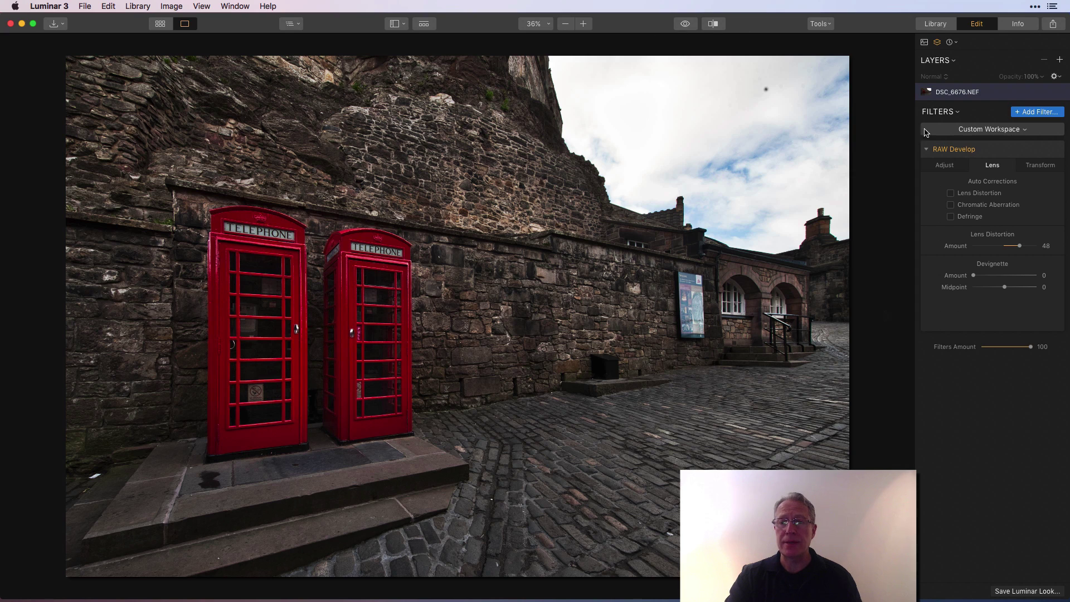
{"action": "left_click", "coordinate": [942, 166]}
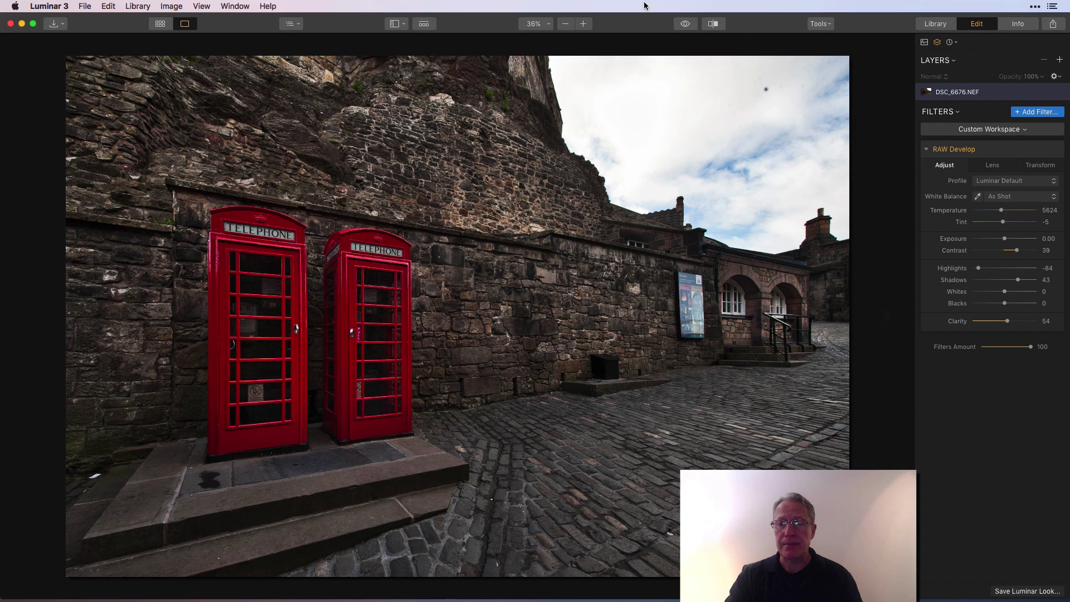
{"action": "left_click", "coordinate": [685, 25]}
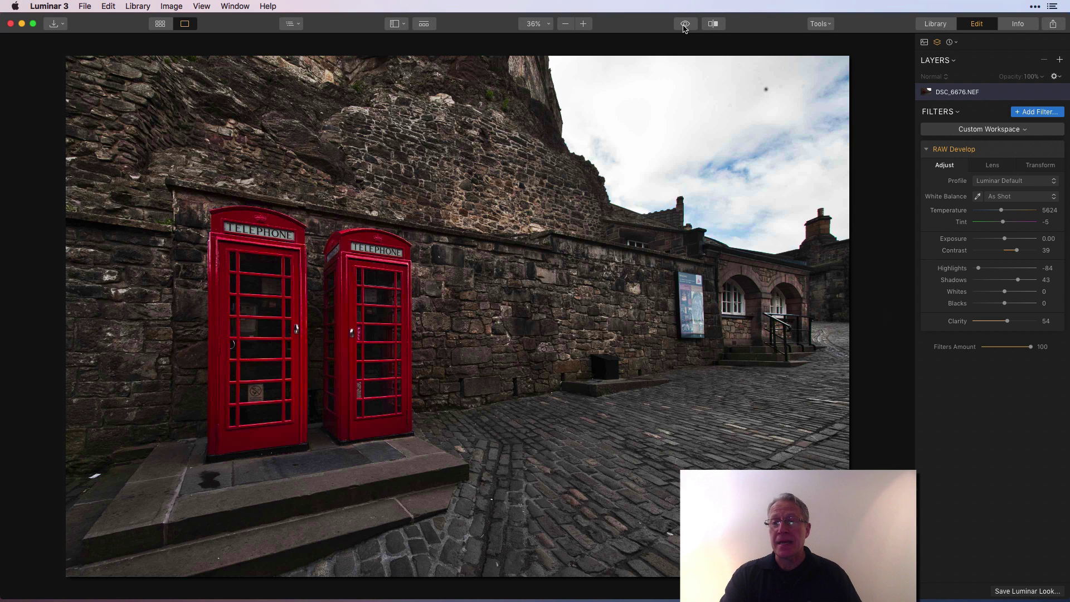
- Add a B&W Conversion filter and set its Red saturation to 200
{"action": "left_click", "coordinate": [1038, 112]}
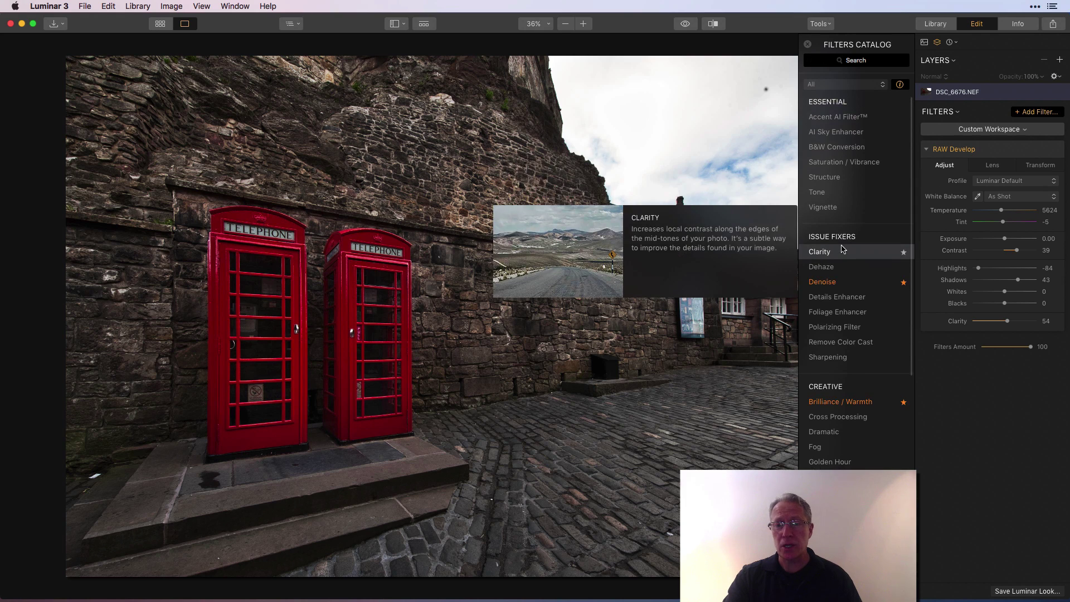
{"action": "left_click", "coordinate": [837, 146]}
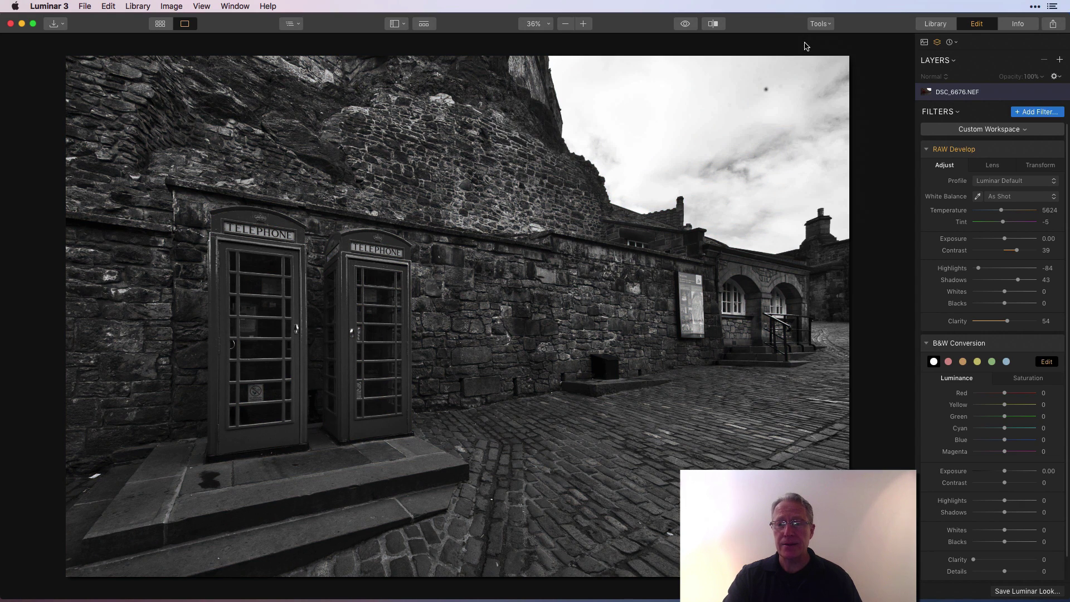
{"action": "left_click", "coordinate": [1027, 379]}
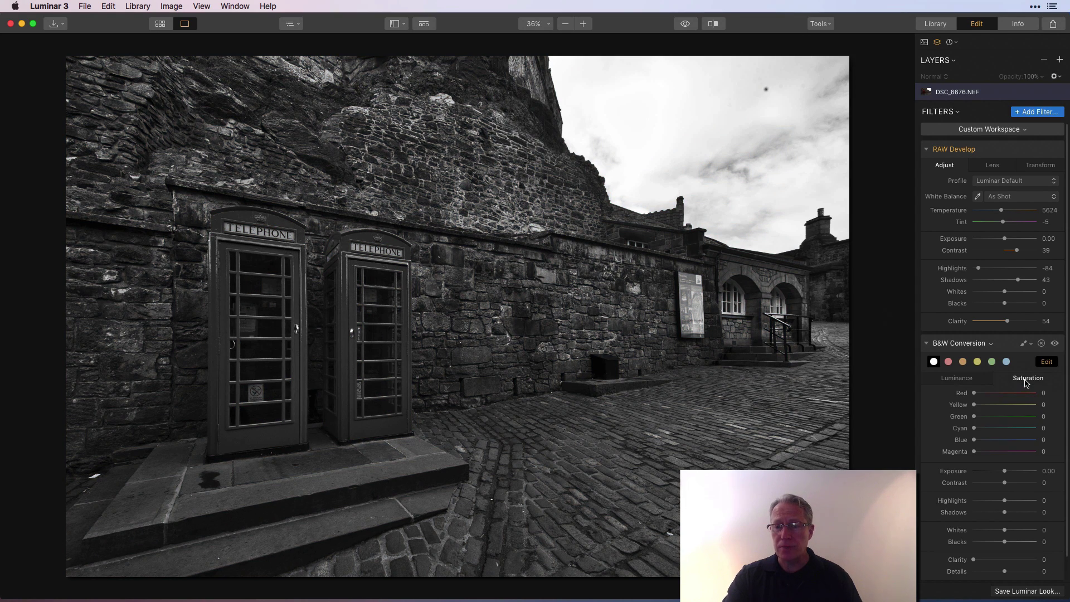
{"action": "left_click_drag", "start_coordinate": [974, 393], "coordinate": [1026, 390]}
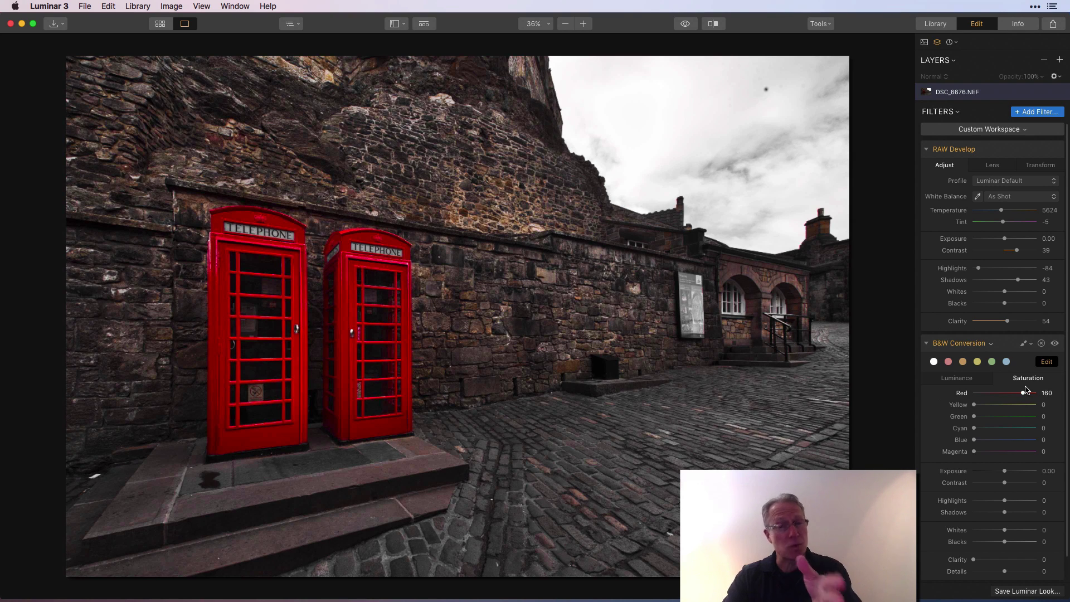
{"action": "left_click_drag", "start_coordinate": [1026, 391], "coordinate": [958, 389]}
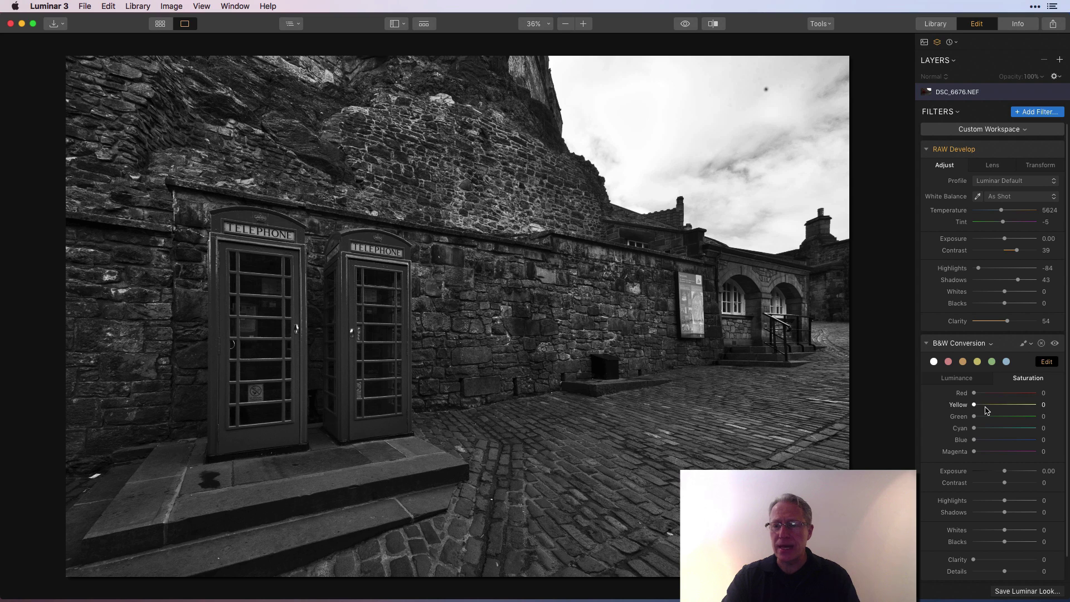
{"action": "left_click_drag", "start_coordinate": [973, 393], "coordinate": [1050, 390]}
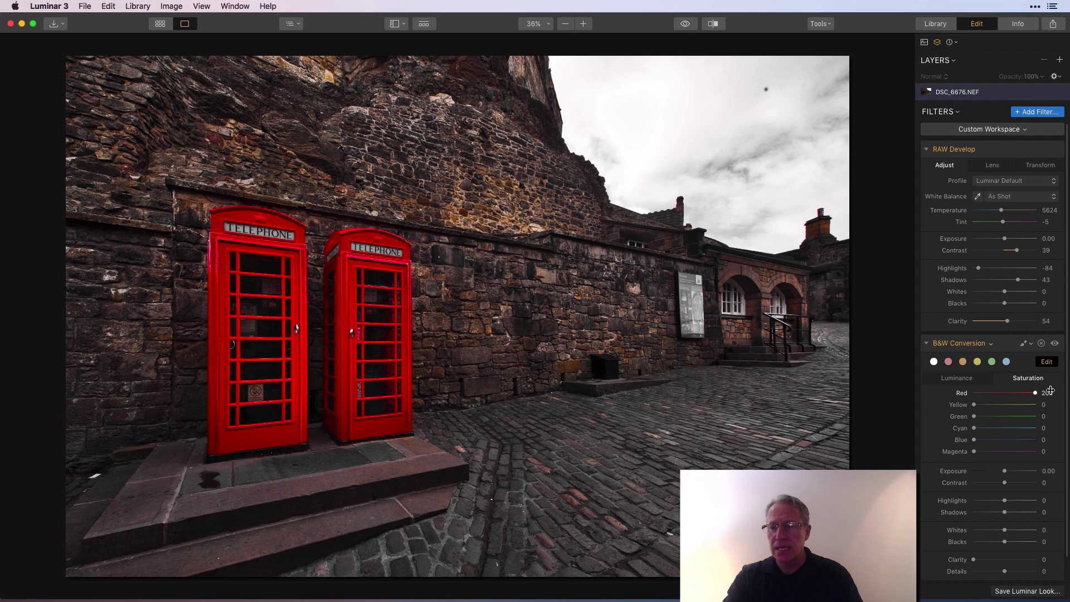
- Brush-mask the B&W Conversion with a larger brush, painting and erasing on the wall
{"action": "left_click", "coordinate": [1024, 343]}
{"action": "left_click", "coordinate": [979, 355]}
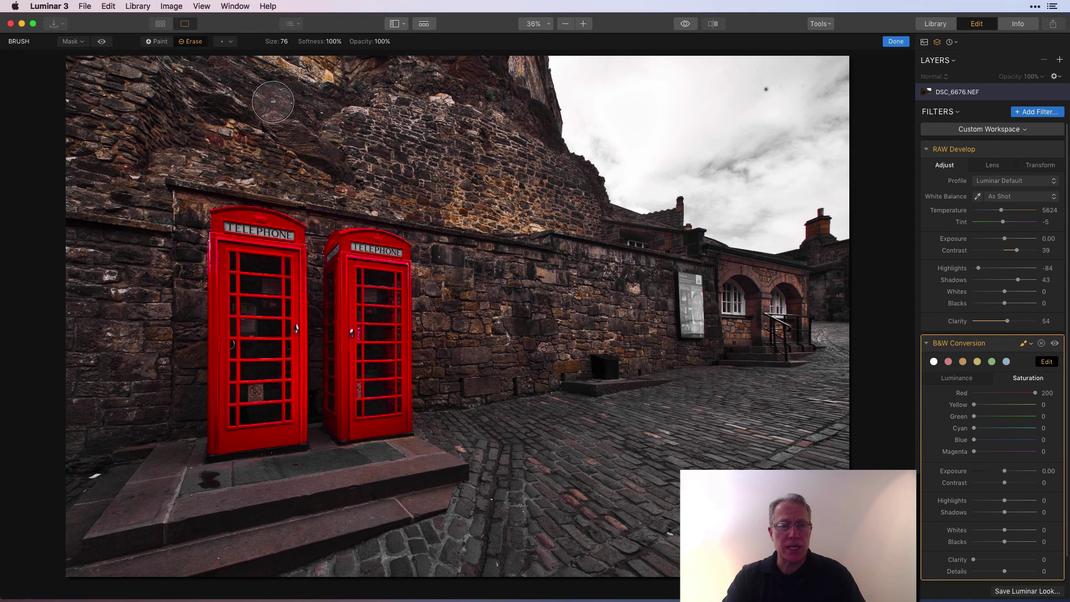
{"action": "key", "text": "bracketright"}
{"action": "key", "text": "bracketright"}
{"action": "key", "text": "bracketright"}
{"action": "key", "text": "bracketright"}
{"action": "key", "text": "bracketright"}
{"action": "key", "text": "bracketright"}
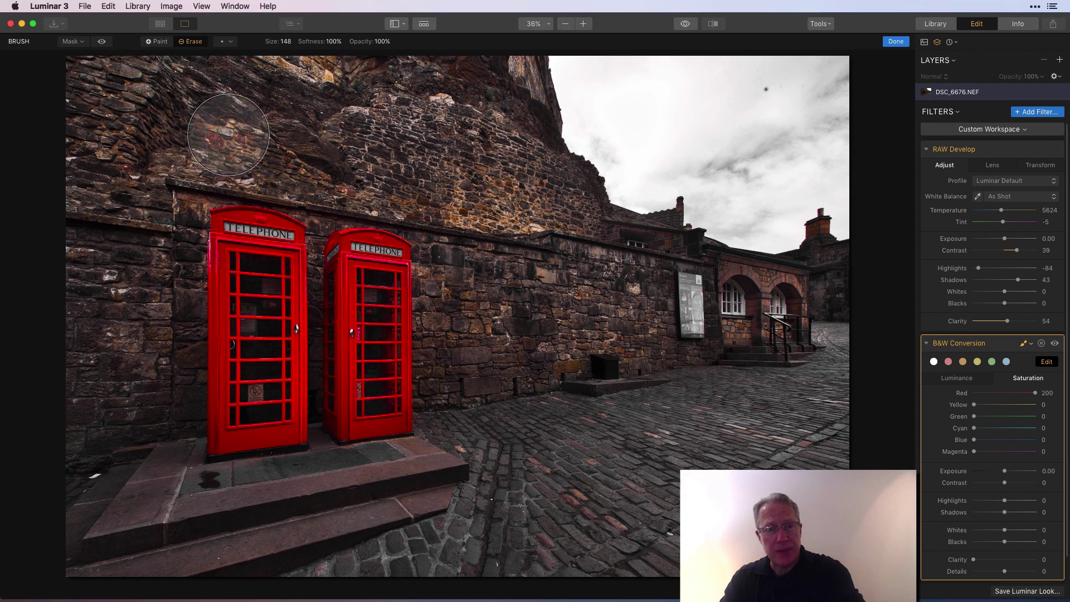
{"action": "mouse_move", "coordinate": [228, 133]}
{"action": "left_mouse_down"}
{"action": "mouse_move", "coordinate": [271, 131]}
{"action": "mouse_move", "coordinate": [373, 163]}
{"action": "mouse_move", "coordinate": [160, 162]}
{"action": "mouse_move", "coordinate": [171, 94]}
{"action": "left_mouse_up"}
{"action": "mouse_move", "coordinate": [89, 344]}
{"action": "left_mouse_down"}
{"action": "mouse_move", "coordinate": [259, 121]}
{"action": "mouse_move", "coordinate": [502, 159]}
{"action": "mouse_move", "coordinate": [657, 308]}
{"action": "mouse_move", "coordinate": [827, 267]}
{"action": "mouse_move", "coordinate": [837, 288]}
{"action": "mouse_move", "coordinate": [674, 351]}
{"action": "left_mouse_up"}
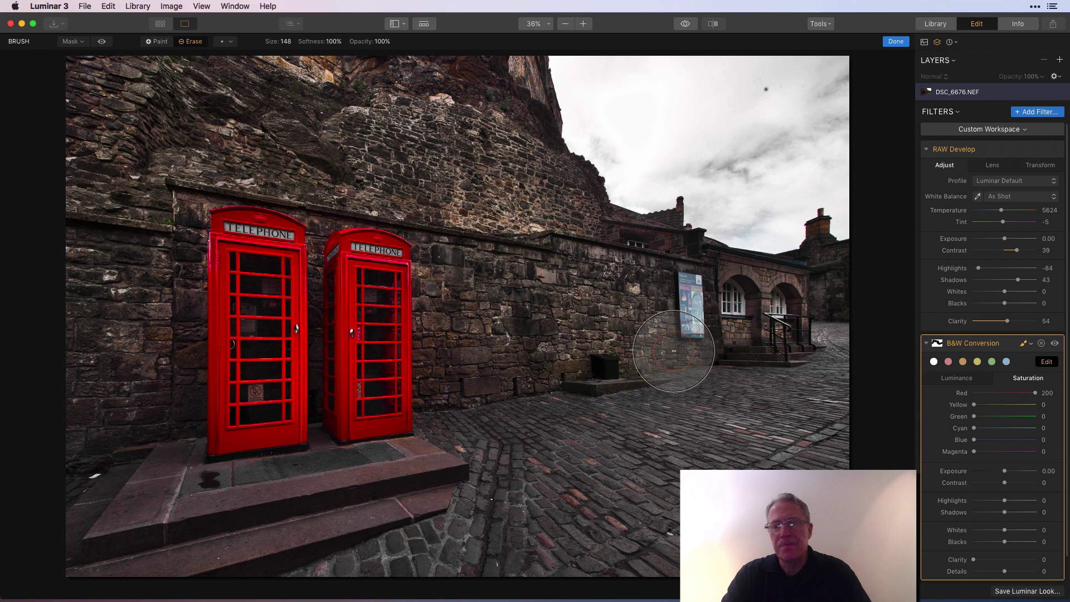
{"action": "left_click", "coordinate": [896, 41]}
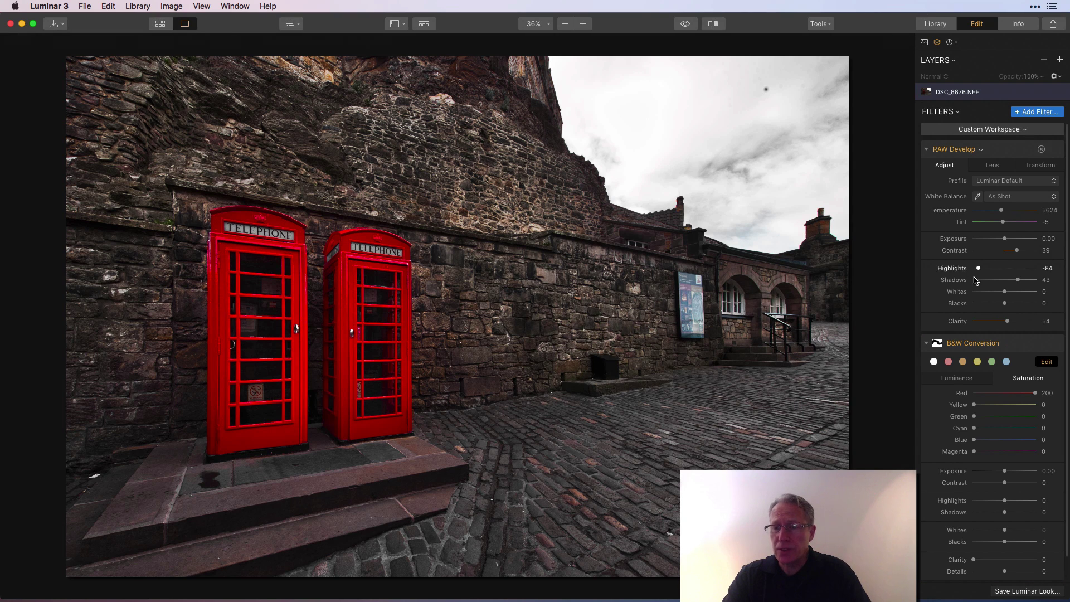
- Remove the B&W Conversion filter and add a new Adjustment Layer 1
{"action": "left_click", "coordinate": [1042, 344]}
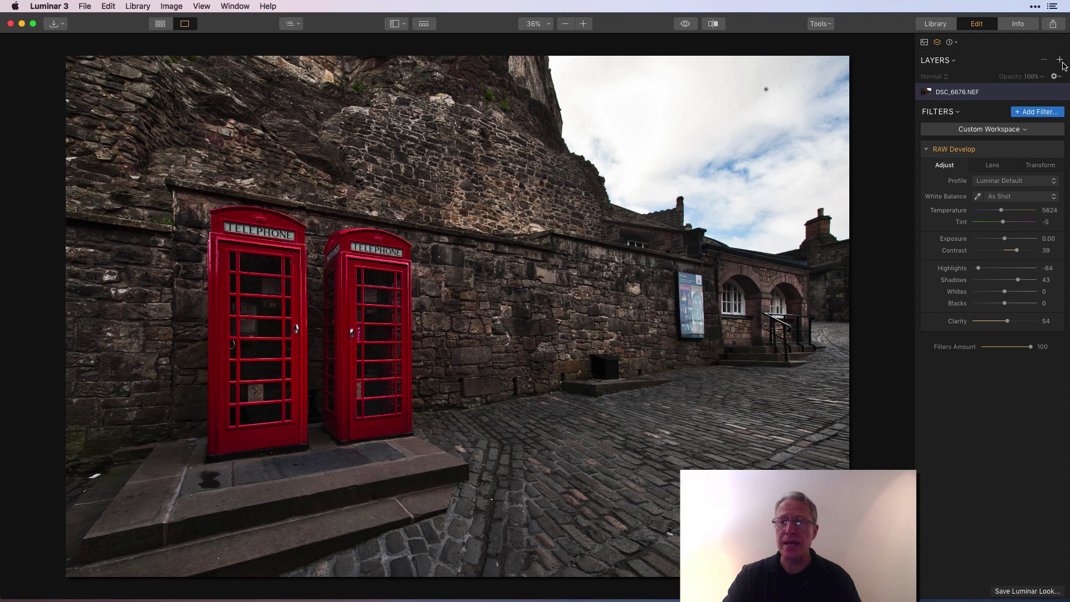
{"action": "left_click", "coordinate": [1061, 61]}
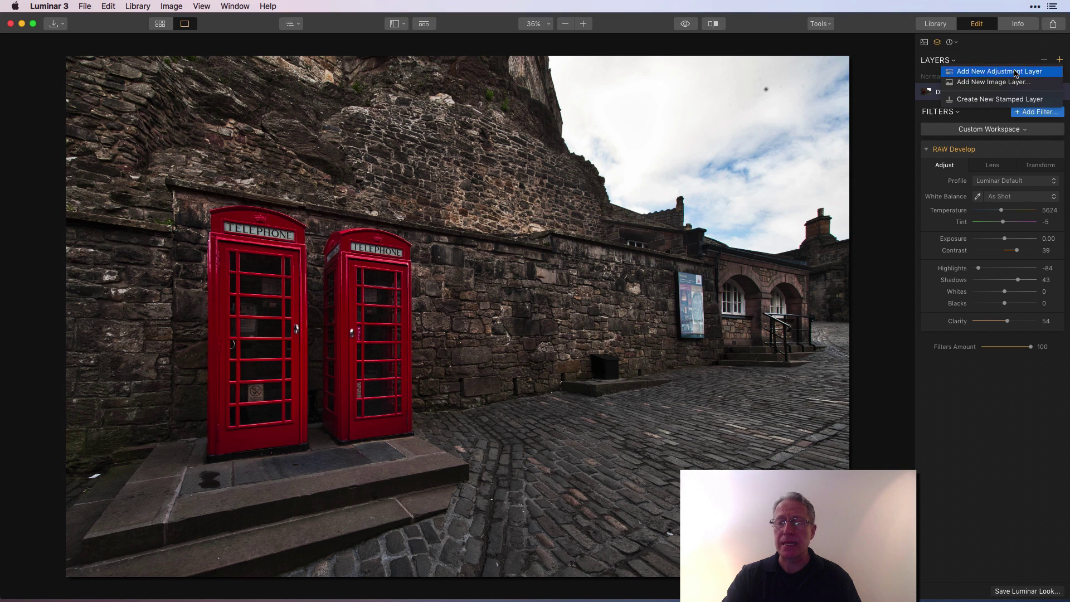
{"action": "left_click", "coordinate": [1016, 72]}
- Add B&W Conversion to the adjustment layer with Red saturation 200
{"action": "left_click", "coordinate": [1029, 131]}
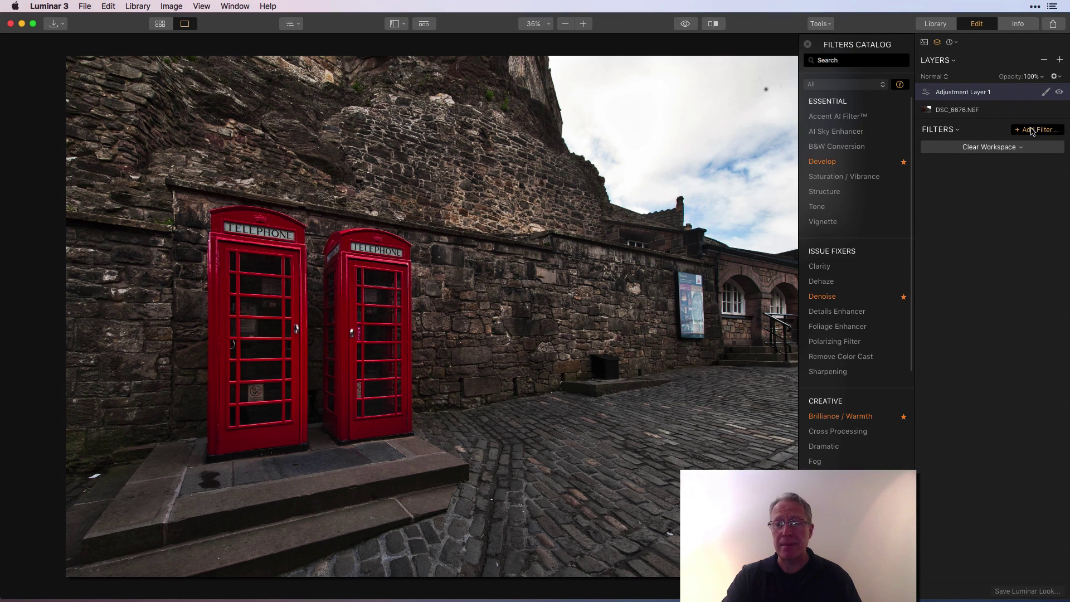
{"action": "left_click", "coordinate": [847, 146]}
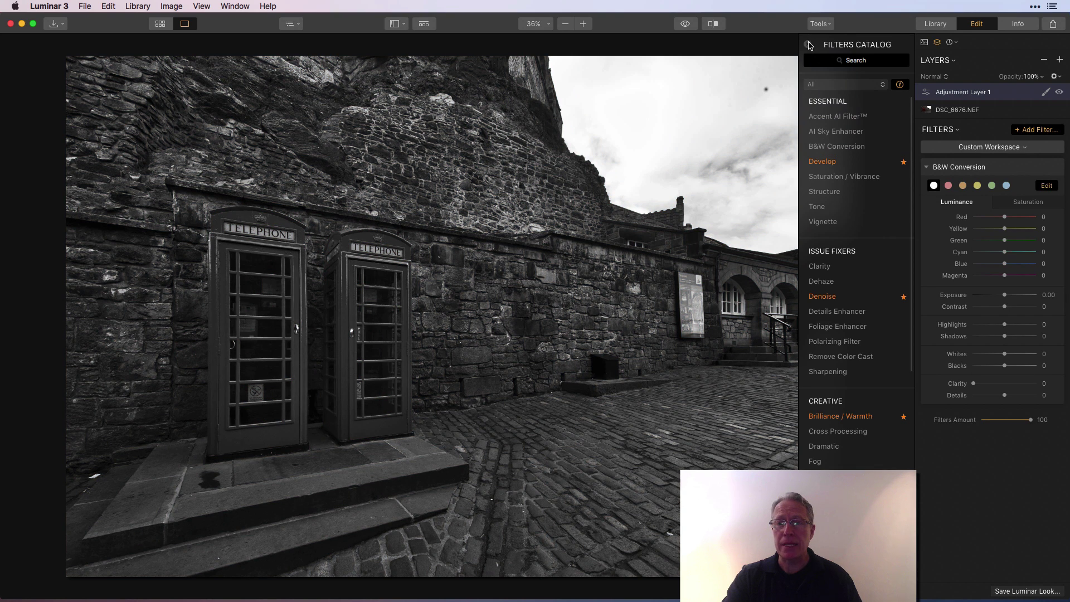
{"action": "left_click", "coordinate": [807, 44]}
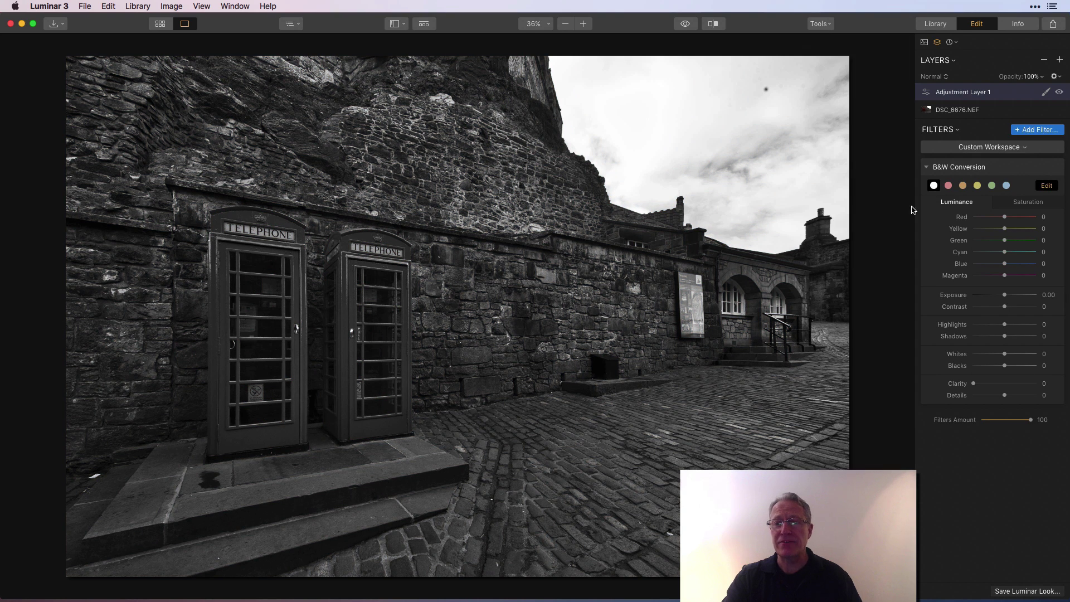
{"action": "left_click", "coordinate": [1030, 205]}
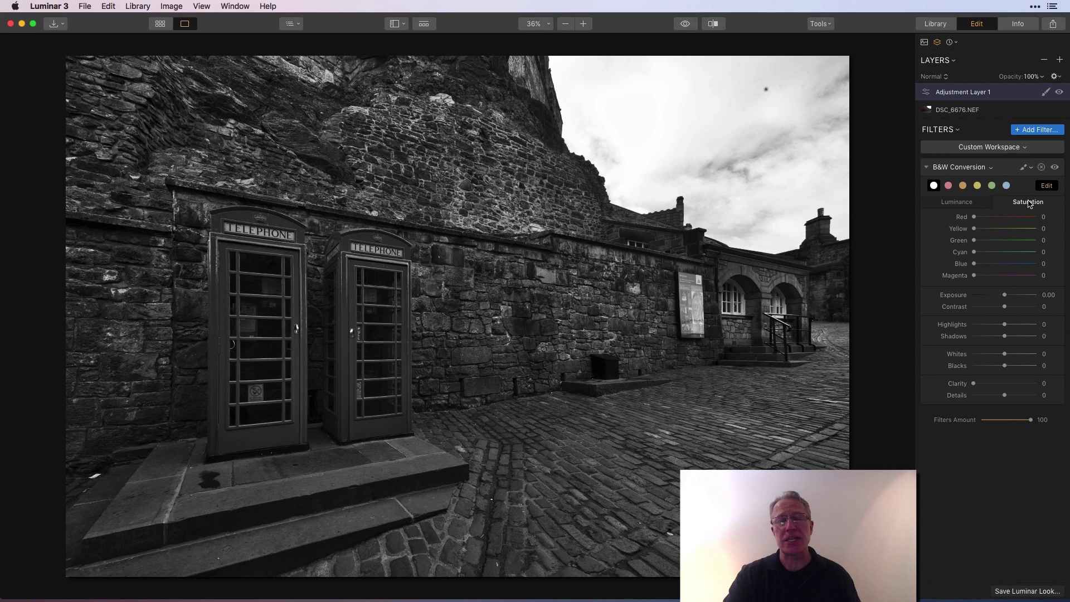
{"action": "left_click_drag", "start_coordinate": [975, 217], "coordinate": [1056, 217]}
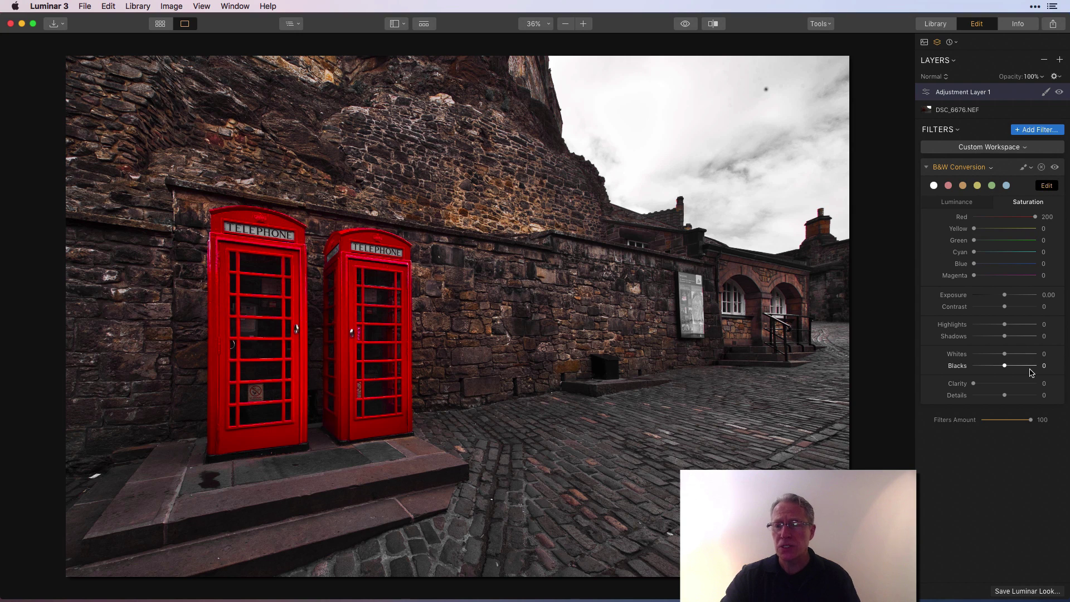
- Reset the B&W Conversion filter to defaults and toggle it off and on to compare
{"action": "left_click", "coordinate": [948, 169]}
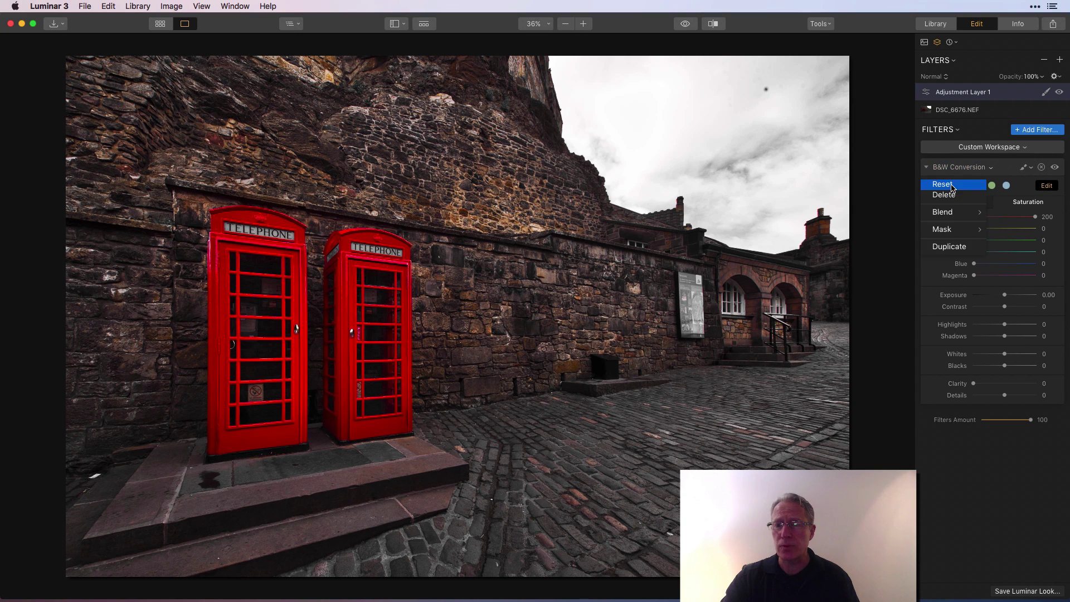
{"action": "left_click", "coordinate": [951, 187]}
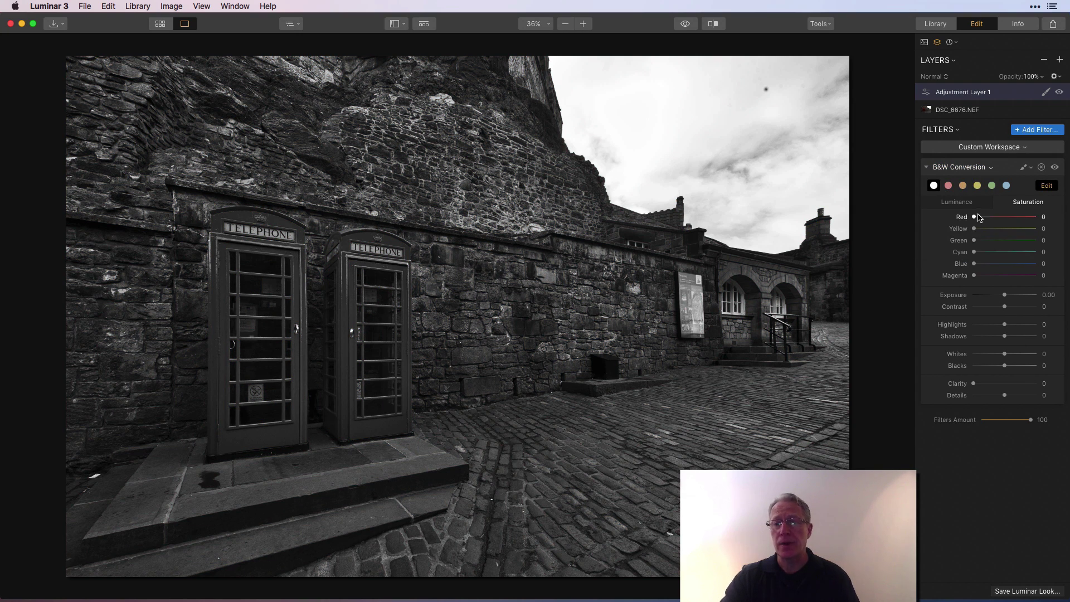
{"action": "left_click", "coordinate": [970, 204]}
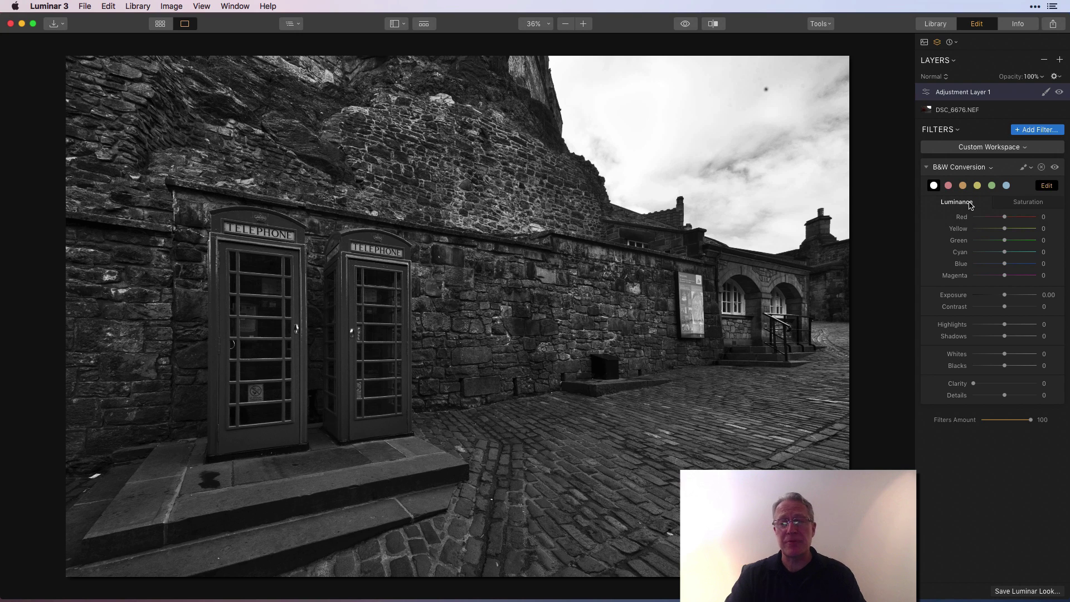
{"action": "left_click", "coordinate": [1055, 167]}
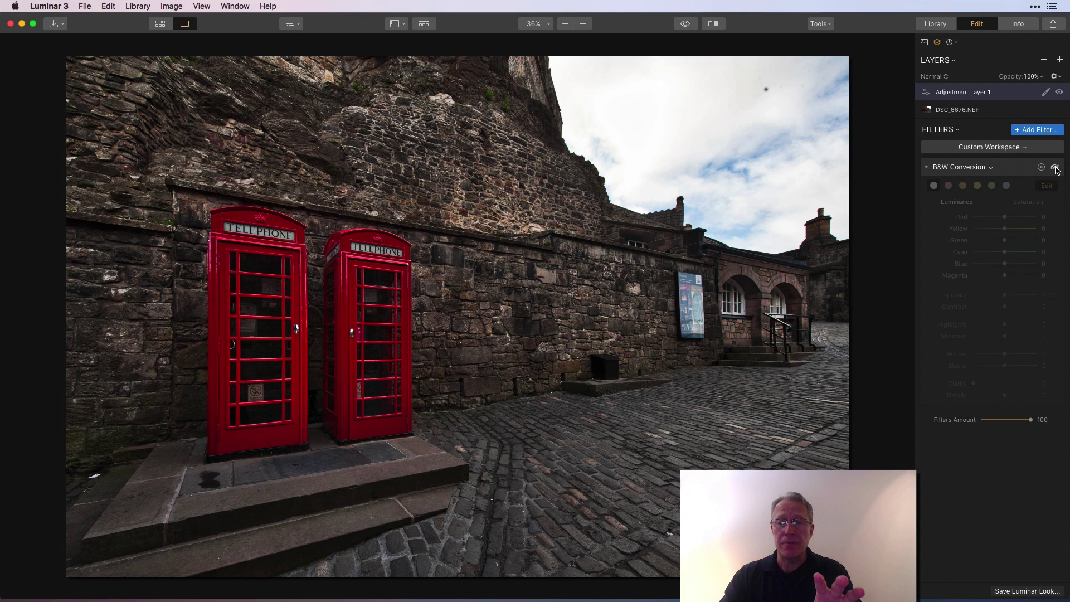
{"action": "left_click", "coordinate": [1055, 168]}
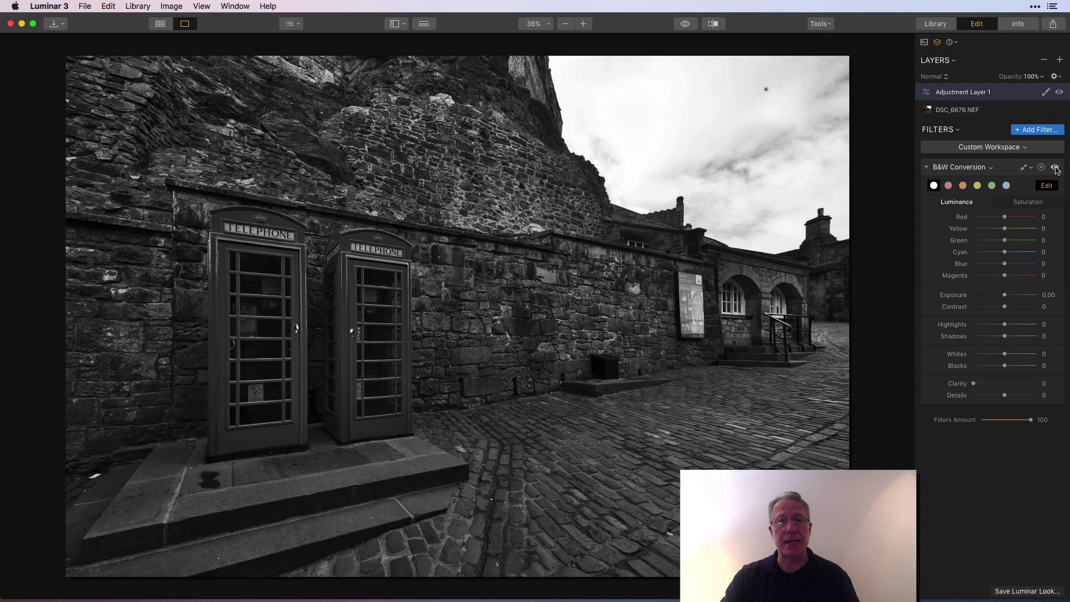
- Erase the B&W mask over both phone boxes with a smaller brush
{"action": "left_click", "coordinate": [1025, 169]}
{"action": "left_click", "coordinate": [977, 179]}
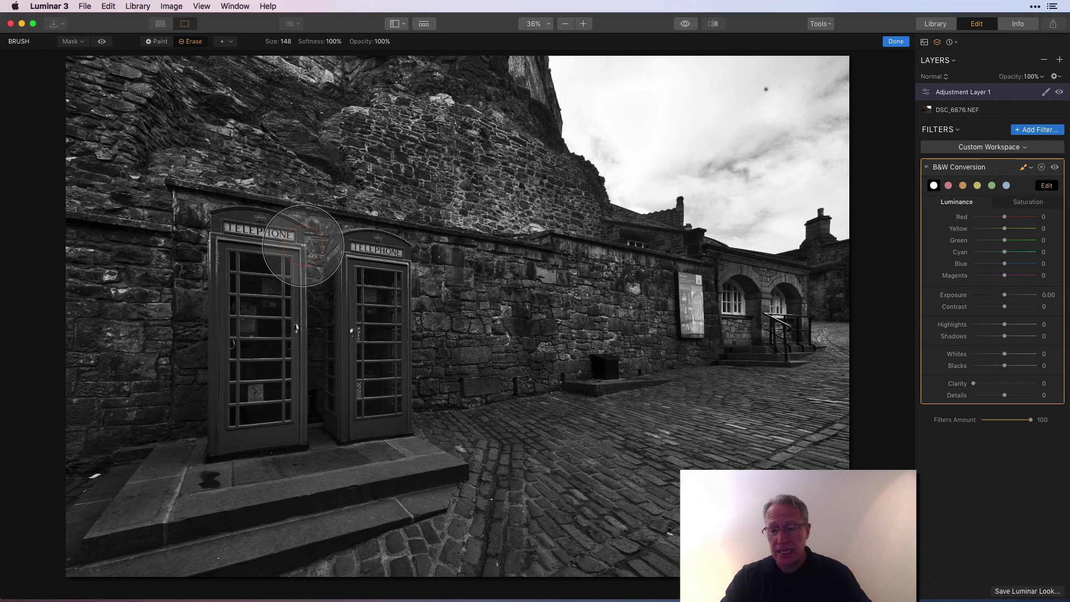
{"action": "key", "text": "bracketleft"}
{"action": "key", "text": "bracketleft"}
{"action": "key", "text": "bracketleft"}
{"action": "key", "text": "bracketleft"}
{"action": "key", "text": "bracketleft"}
{"action": "key", "text": "bracketleft"}
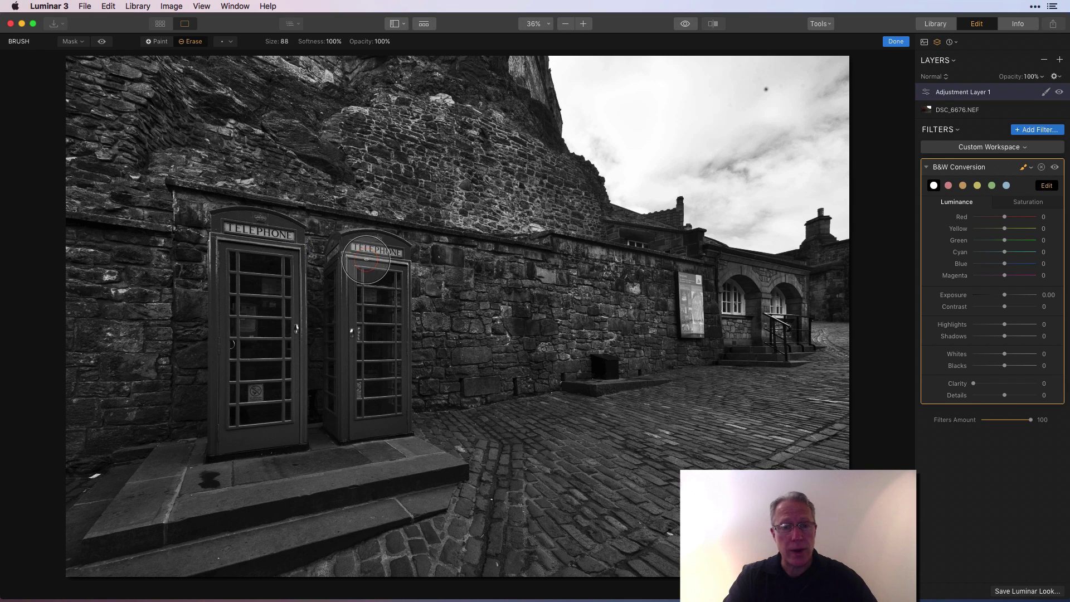
{"action": "mouse_move", "coordinate": [366, 260]}
{"action": "left_mouse_down"}
{"action": "mouse_move", "coordinate": [386, 283]}
{"action": "mouse_move", "coordinate": [391, 413]}
{"action": "mouse_move", "coordinate": [358, 418]}
{"action": "mouse_move", "coordinate": [341, 411]}
{"action": "mouse_move", "coordinate": [341, 244]}
{"action": "left_mouse_up"}
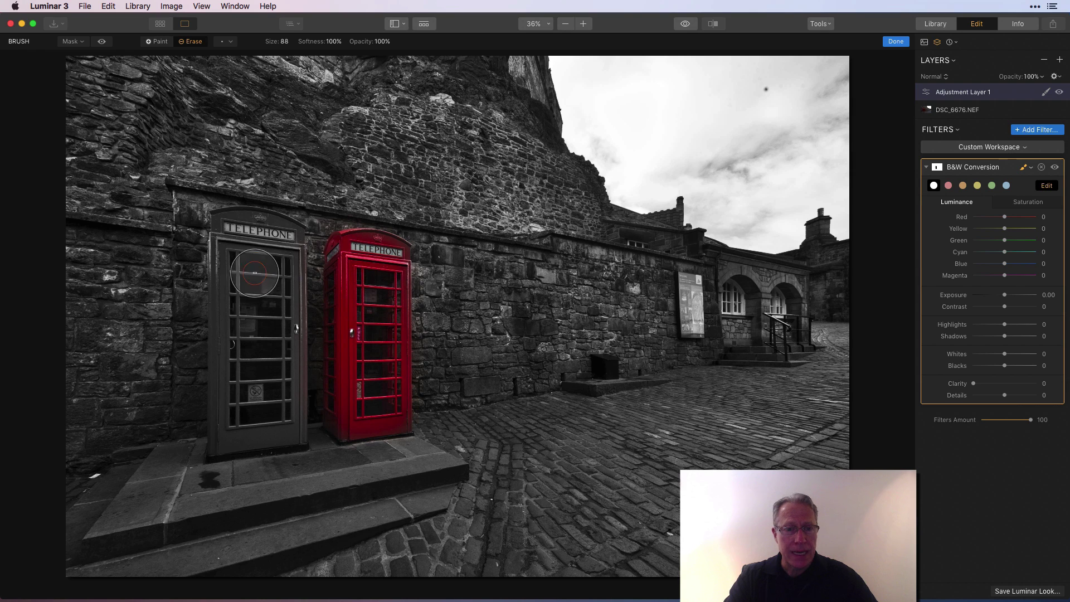
{"action": "mouse_move", "coordinate": [255, 272]}
{"action": "left_mouse_down"}
{"action": "mouse_move", "coordinate": [283, 246]}
{"action": "mouse_move", "coordinate": [263, 226]}
{"action": "mouse_move", "coordinate": [233, 237]}
{"action": "mouse_move", "coordinate": [224, 435]}
{"action": "mouse_move", "coordinate": [293, 426]}
{"action": "mouse_move", "coordinate": [286, 255]}
{"action": "mouse_move", "coordinate": [258, 398]}
{"action": "mouse_move", "coordinate": [252, 296]}
{"action": "mouse_move", "coordinate": [231, 225]}
{"action": "mouse_move", "coordinate": [237, 255]}
{"action": "left_mouse_up"}
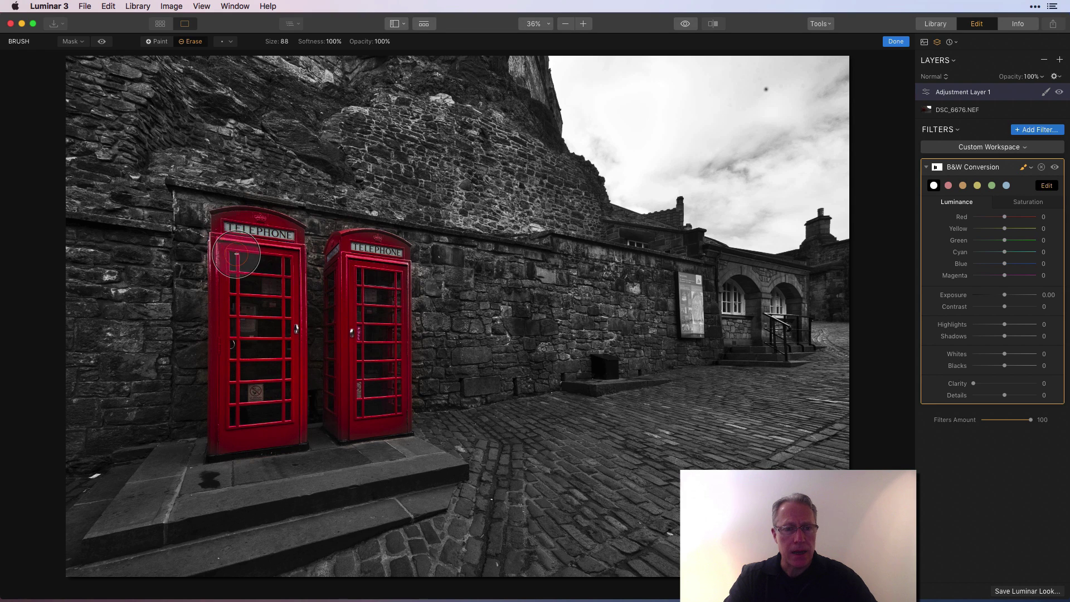
{"action": "key", "text": "bracketleft"}
{"action": "key", "text": "bracketleft"}
{"action": "key", "text": "bracketleft"}
{"action": "key", "text": "bracketleft"}
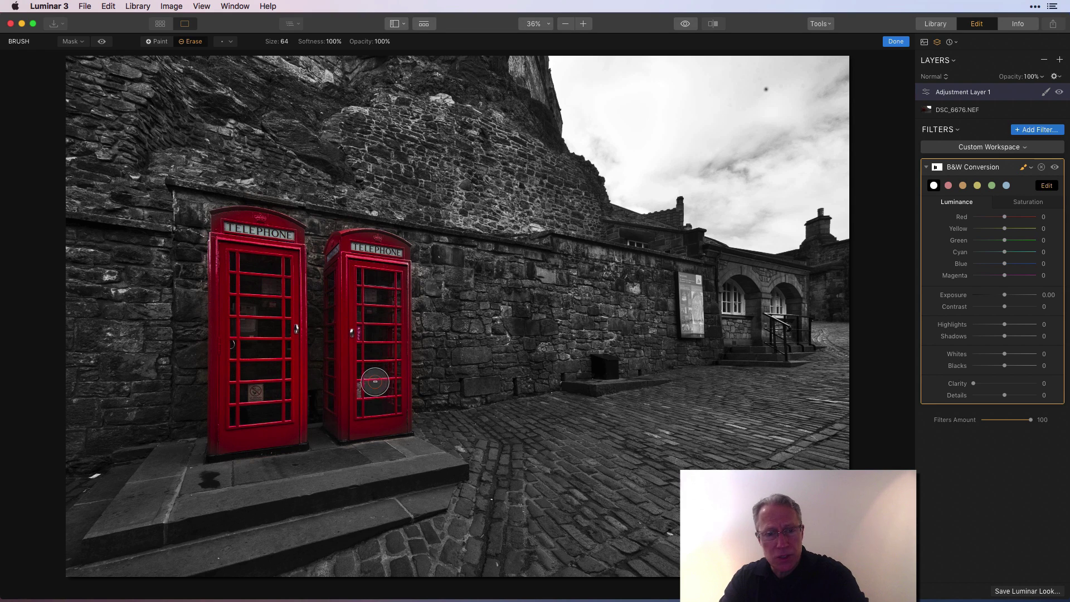
- At 100% zoom, erase the mask along the phone boxes' roofs and side edges
{"action": "left_click", "coordinate": [584, 24]}
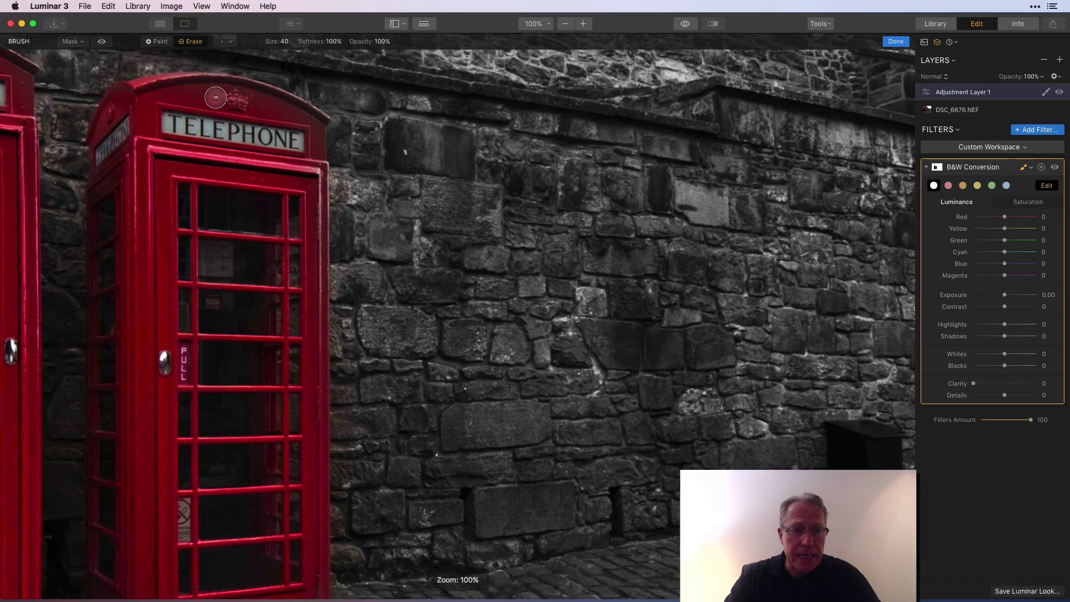
{"action": "mouse_move", "coordinate": [170, 84]}
{"action": "left_mouse_down"}
{"action": "mouse_move", "coordinate": [271, 95]}
{"action": "mouse_move", "coordinate": [318, 119]}
{"action": "mouse_move", "coordinate": [315, 356]}
{"action": "left_mouse_up"}
{"action": "mouse_move", "coordinate": [111, 164]}
{"action": "left_mouse_down"}
{"action": "mouse_move", "coordinate": [108, 209]}
{"action": "mouse_move", "coordinate": [98, 154]}
{"action": "mouse_move", "coordinate": [102, 347]}
{"action": "mouse_move", "coordinate": [160, 365]}
{"action": "left_mouse_up"}
{"action": "scroll", "coordinate": [160, 365], "scroll_direction": "down", "scroll_amount": 5}
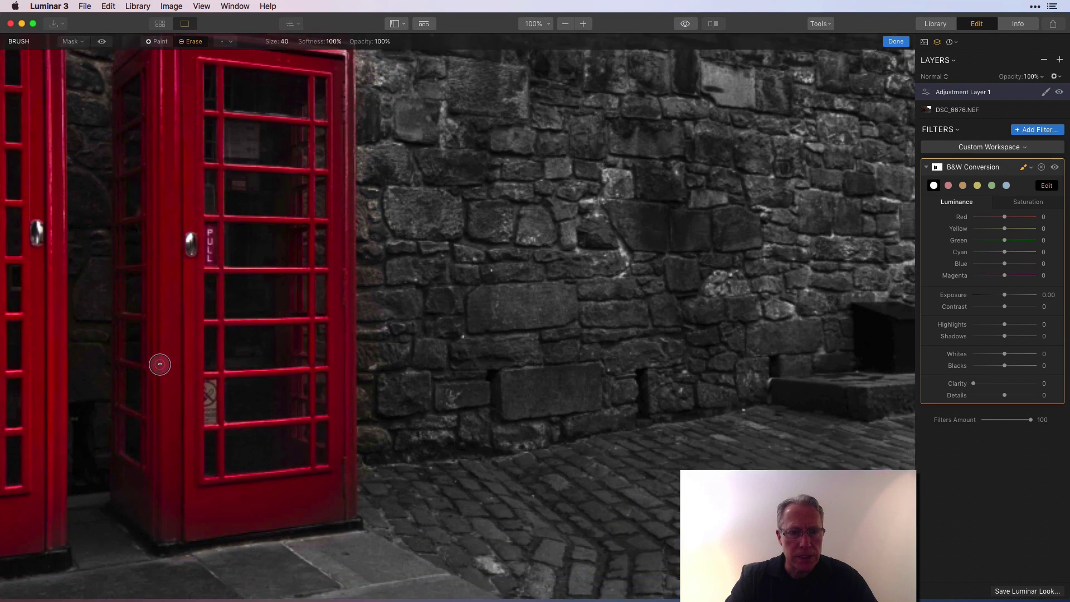
{"action": "mouse_move", "coordinate": [336, 160]}
{"action": "left_mouse_down"}
{"action": "mouse_move", "coordinate": [339, 66]}
{"action": "mouse_move", "coordinate": [342, 455]}
{"action": "mouse_move", "coordinate": [329, 465]}
{"action": "mouse_move", "coordinate": [347, 462]}
{"action": "mouse_move", "coordinate": [346, 452]}
{"action": "mouse_move", "coordinate": [250, 460]}
{"action": "mouse_move", "coordinate": [189, 482]}
{"action": "mouse_move", "coordinate": [221, 475]}
{"action": "mouse_move", "coordinate": [155, 472]}
{"action": "mouse_move", "coordinate": [126, 427]}
{"action": "mouse_move", "coordinate": [126, 450]}
{"action": "mouse_move", "coordinate": [148, 467]}
{"action": "mouse_move", "coordinate": [122, 456]}
{"action": "mouse_move", "coordinate": [120, 424]}
{"action": "mouse_move", "coordinate": [122, 452]}
{"action": "left_mouse_up"}
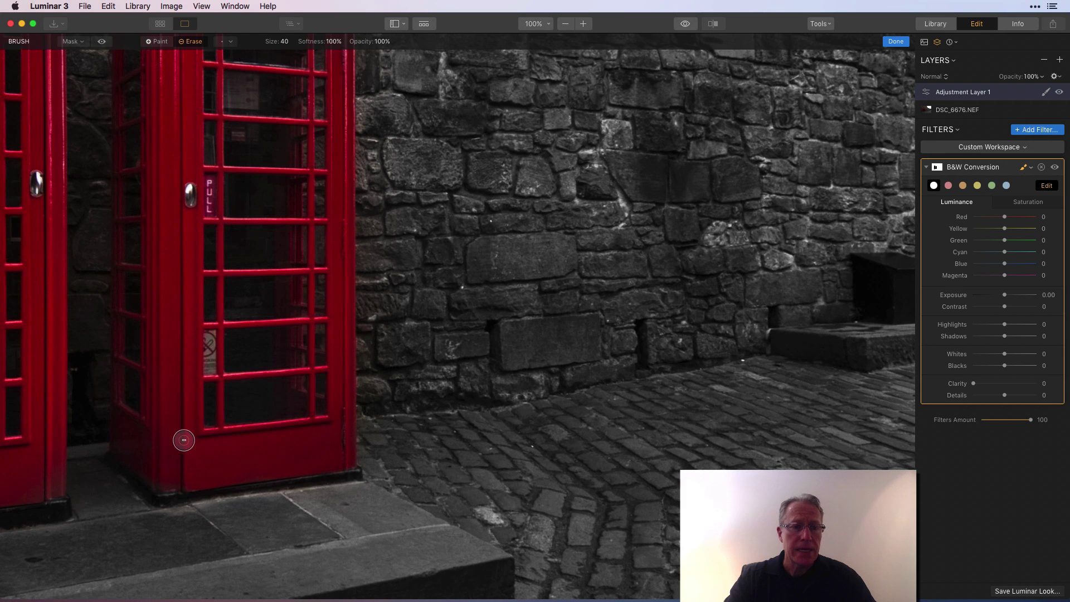
{"action": "scroll", "coordinate": [184, 435], "scroll_direction": "left", "scroll_amount": 10}
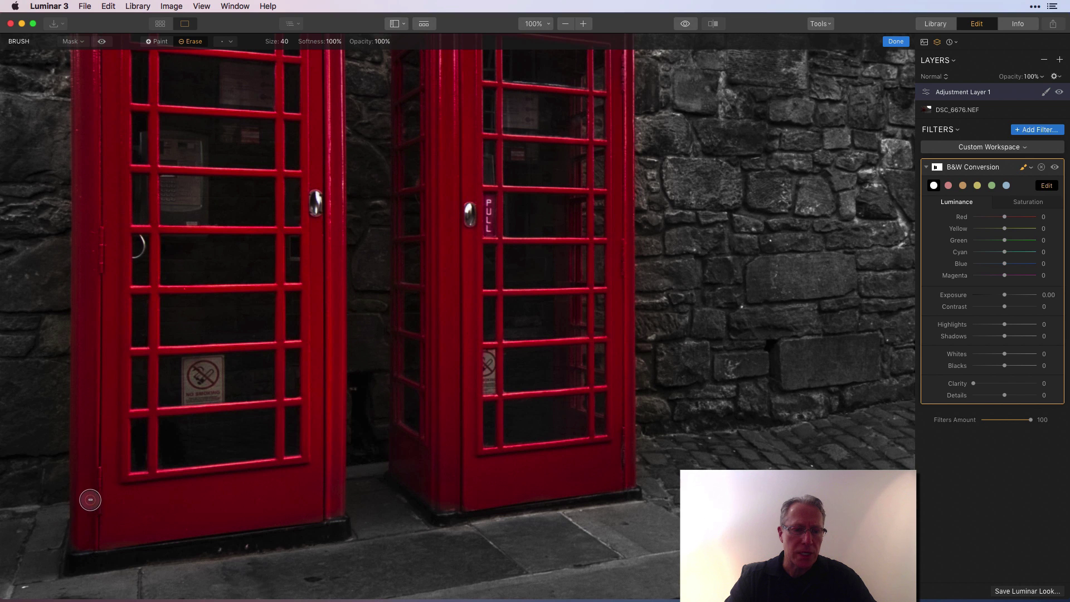
{"action": "scroll", "coordinate": [115, 471], "scroll_direction": "left", "scroll_amount": 5}
{"action": "scroll", "coordinate": [114, 471], "scroll_direction": "up", "scroll_amount": 4}
{"action": "scroll", "coordinate": [119, 473], "scroll_direction": "left", "scroll_amount": 1}
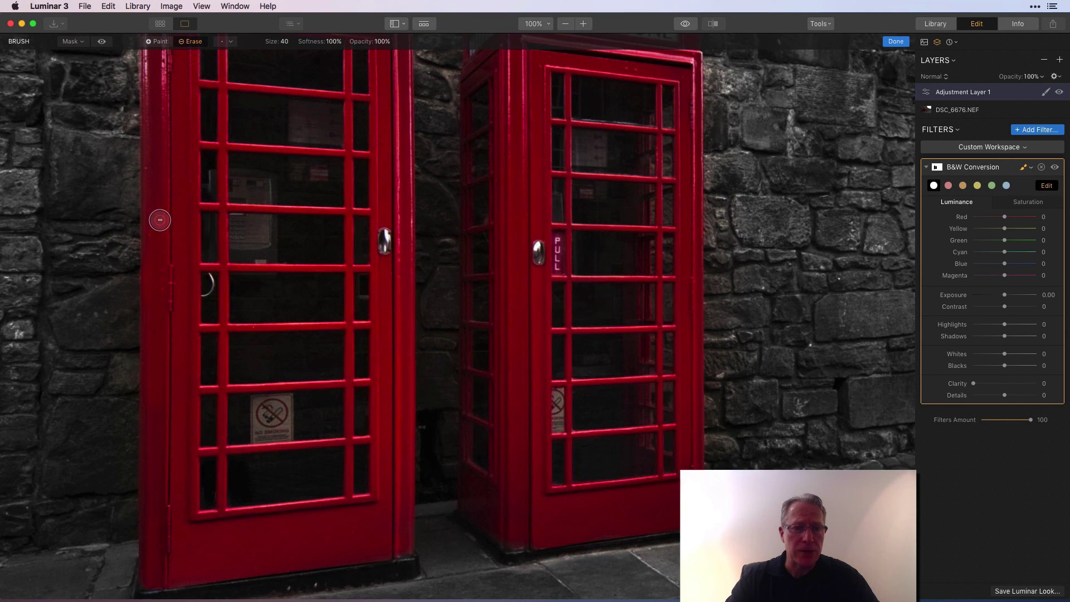
{"action": "scroll", "coordinate": [167, 149], "scroll_direction": "up", "scroll_amount": 8}
{"action": "scroll", "coordinate": [167, 149], "scroll_direction": "left", "scroll_amount": 1}
{"action": "scroll", "coordinate": [167, 151], "scroll_direction": "up", "scroll_amount": 6}
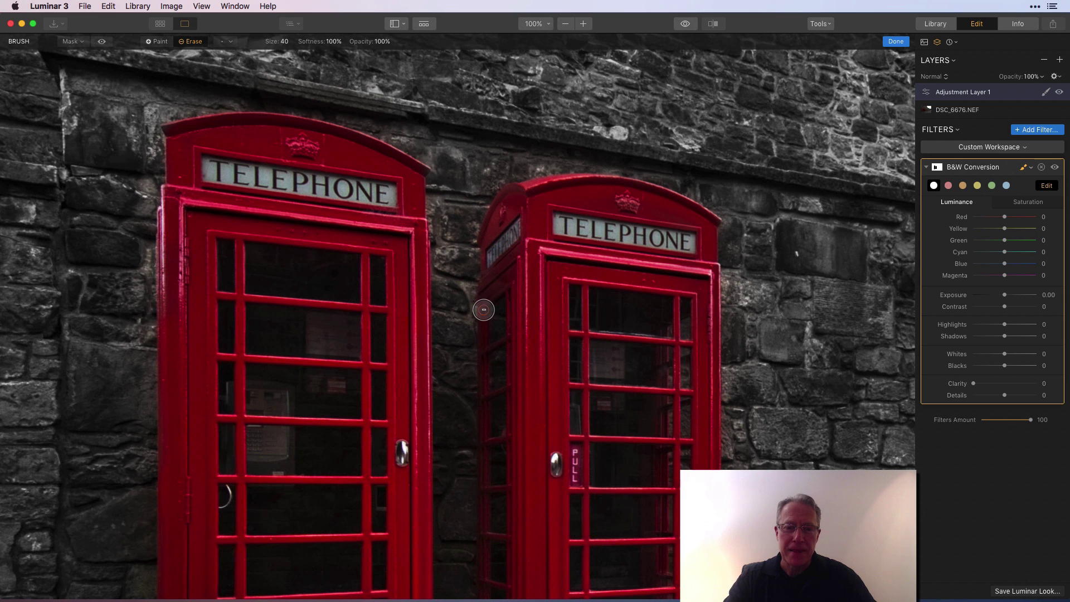
{"action": "left_click", "coordinate": [544, 28]}
- Fit the photo to screen and commit the brush mask with Done
{"action": "left_click", "coordinate": [550, 38]}
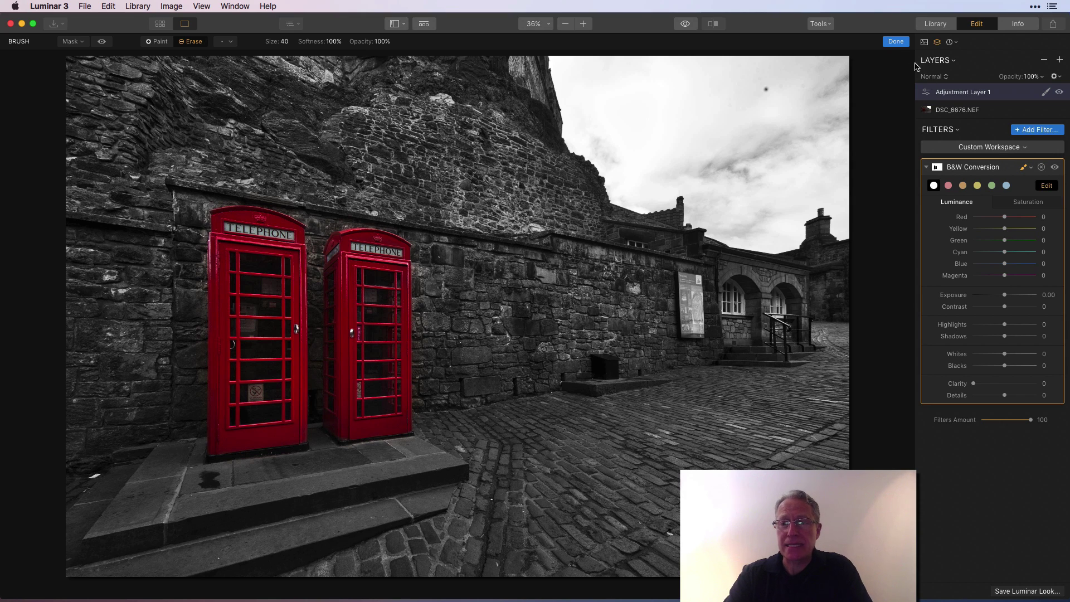
{"action": "left_click", "coordinate": [896, 41]}
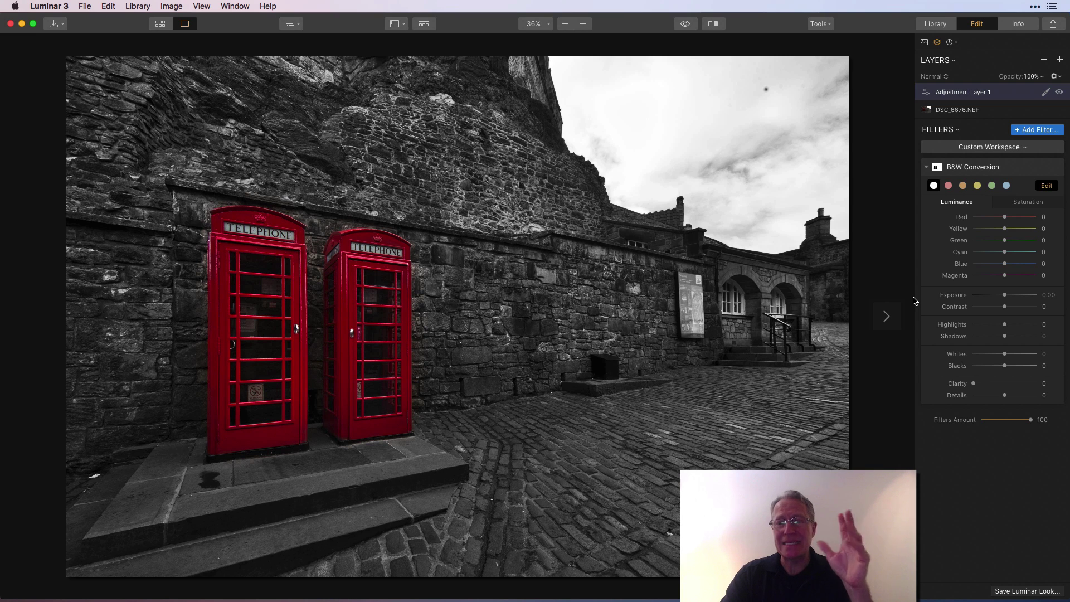
- Add Saturation / Vibrance, Structure and Vignette filters to the adjustment layer
{"action": "left_click", "coordinate": [1032, 129]}
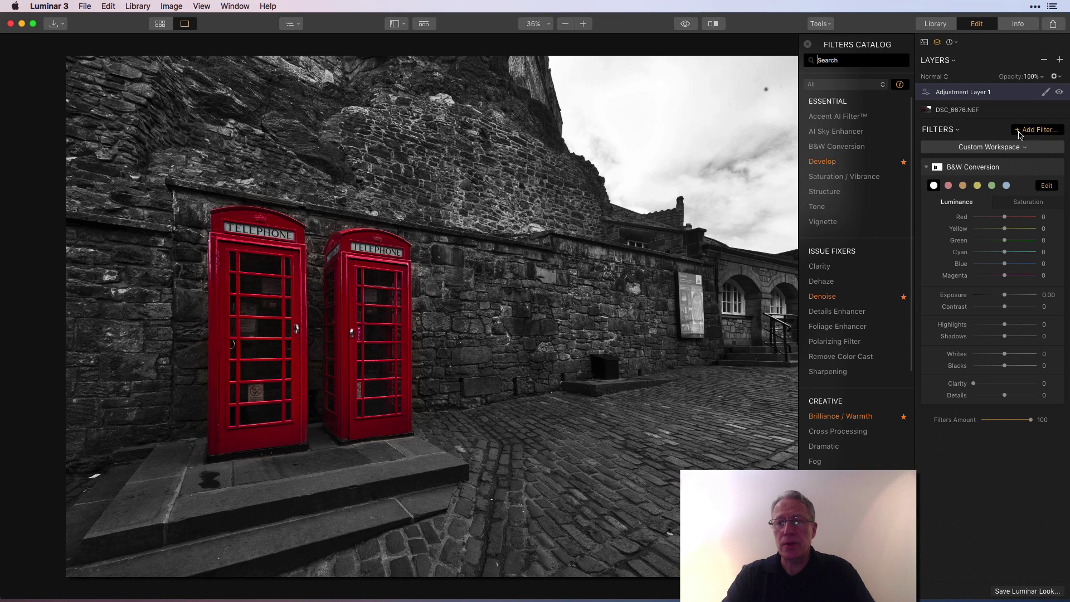
{"action": "left_click", "coordinate": [840, 177]}
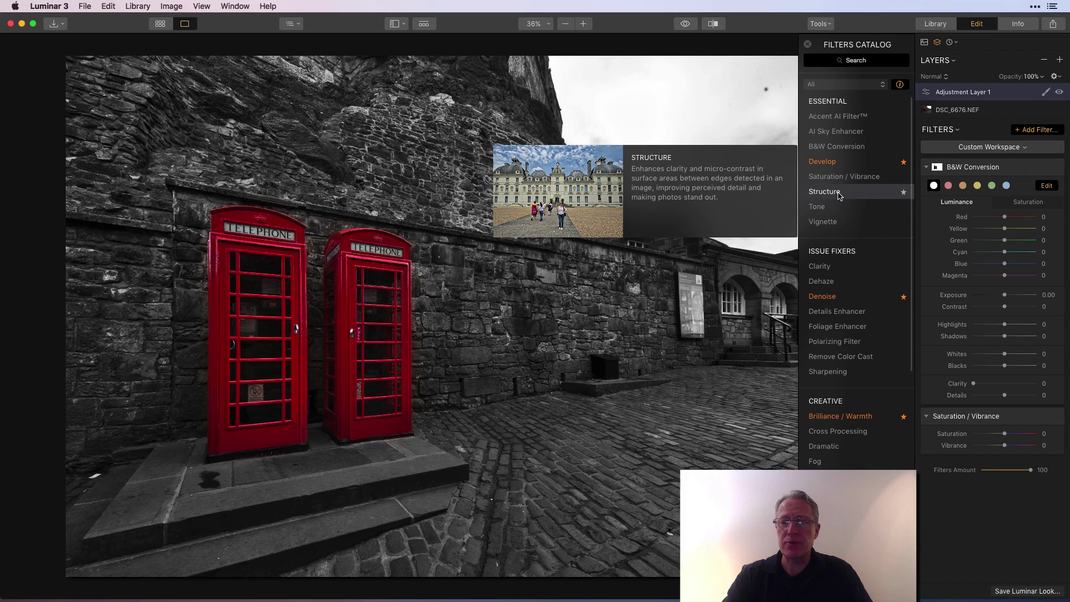
{"action": "left_click", "coordinate": [825, 192]}
{"action": "left_click", "coordinate": [822, 221]}
{"action": "left_click", "coordinate": [808, 45]}
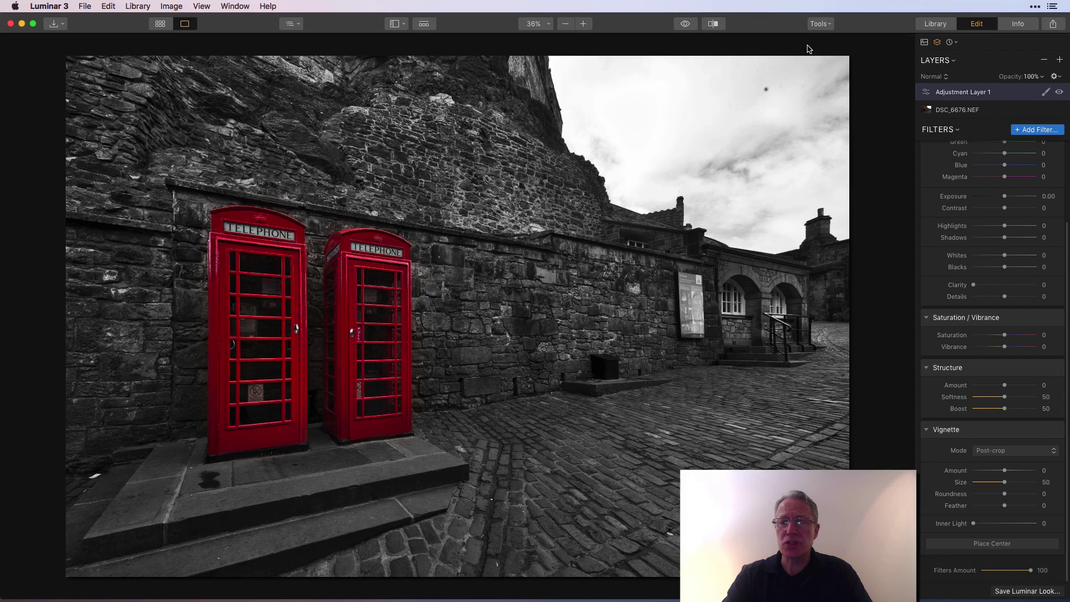
- Set B&W Clarity to 36, Saturation to -19 and Structure Amount to 38
{"action": "scroll", "coordinate": [998, 474], "scroll_direction": "up", "scroll_amount": 5}
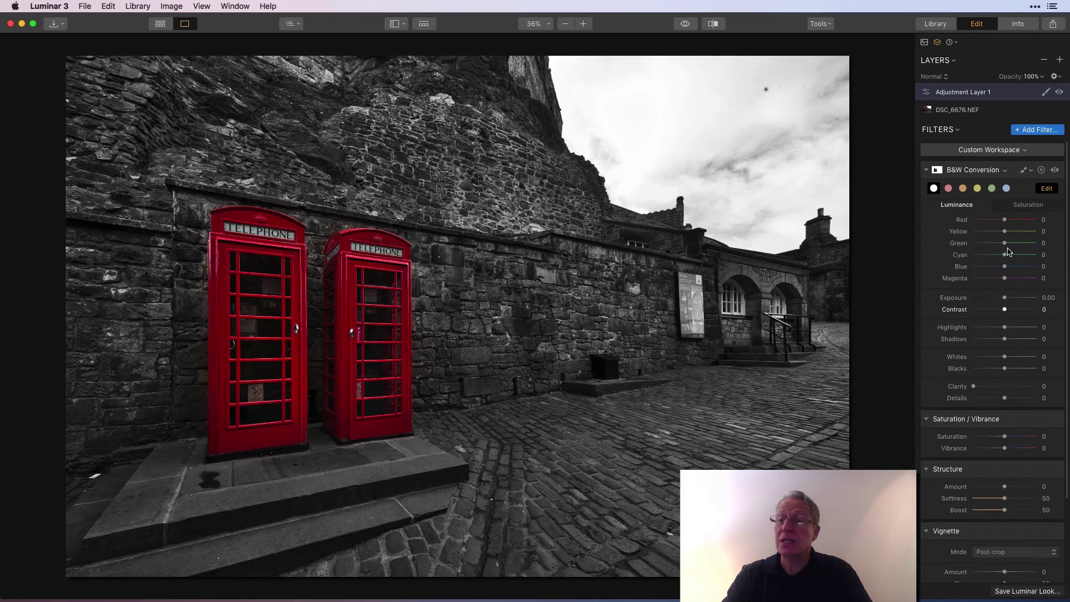
{"action": "left_click_drag", "start_coordinate": [974, 385], "coordinate": [982, 388]}
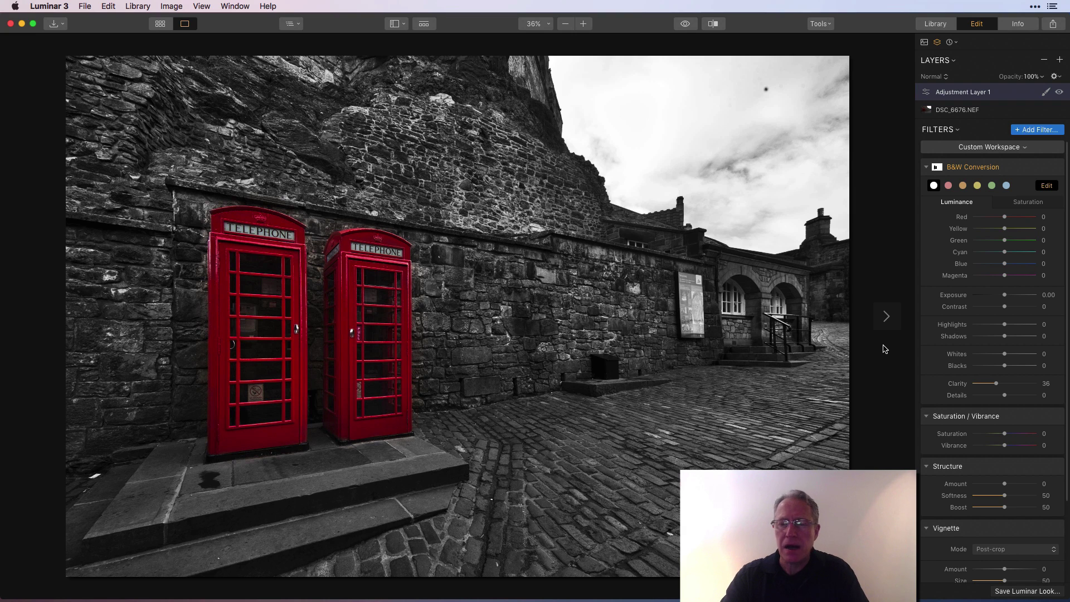
{"action": "scroll", "coordinate": [995, 390], "scroll_direction": "down", "scroll_amount": 2}
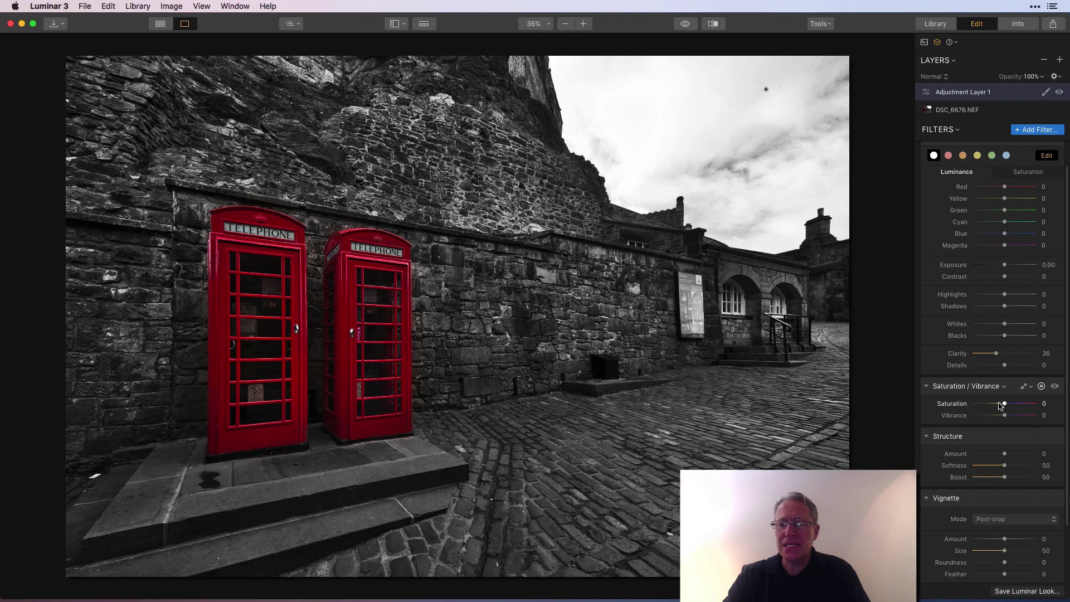
{"action": "left_click_drag", "start_coordinate": [1004, 406], "coordinate": [995, 406]}
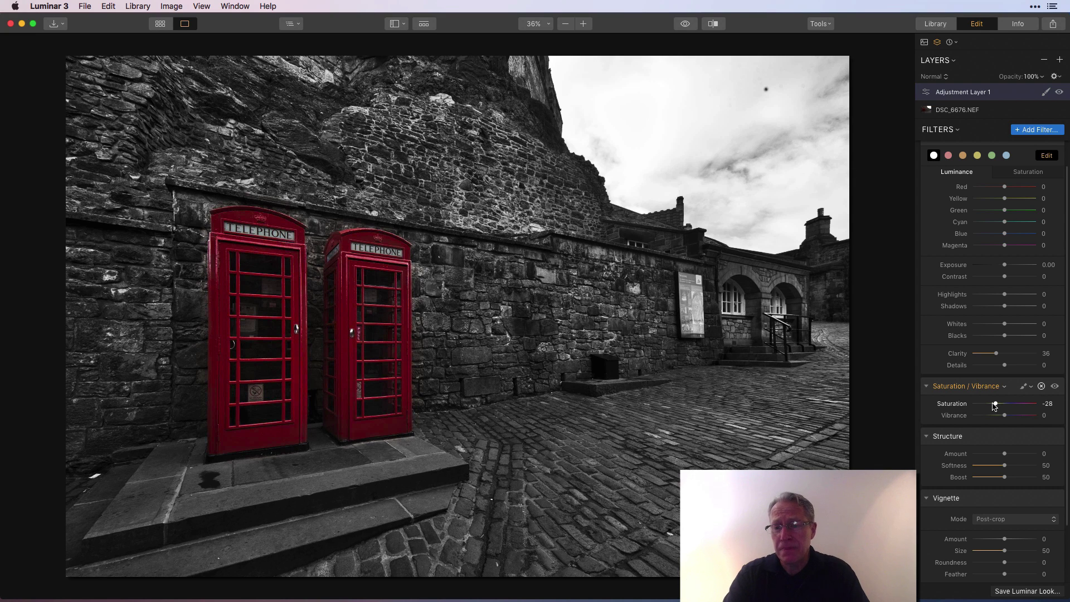
{"action": "scroll", "coordinate": [986, 437], "scroll_direction": "down", "scroll_amount": 2}
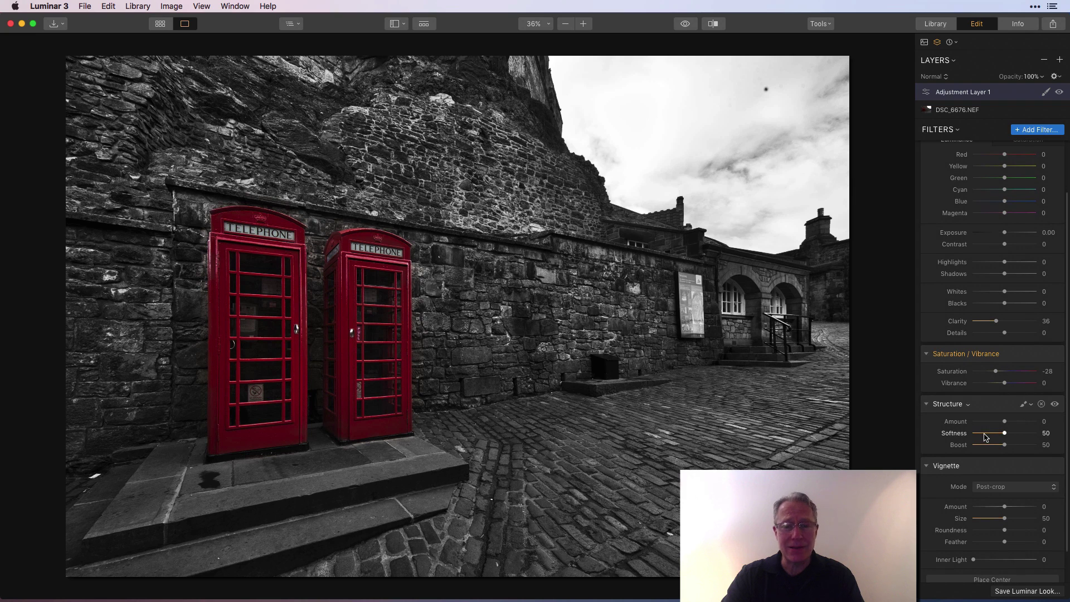
{"action": "left_click_drag", "start_coordinate": [997, 372], "coordinate": [999, 373]}
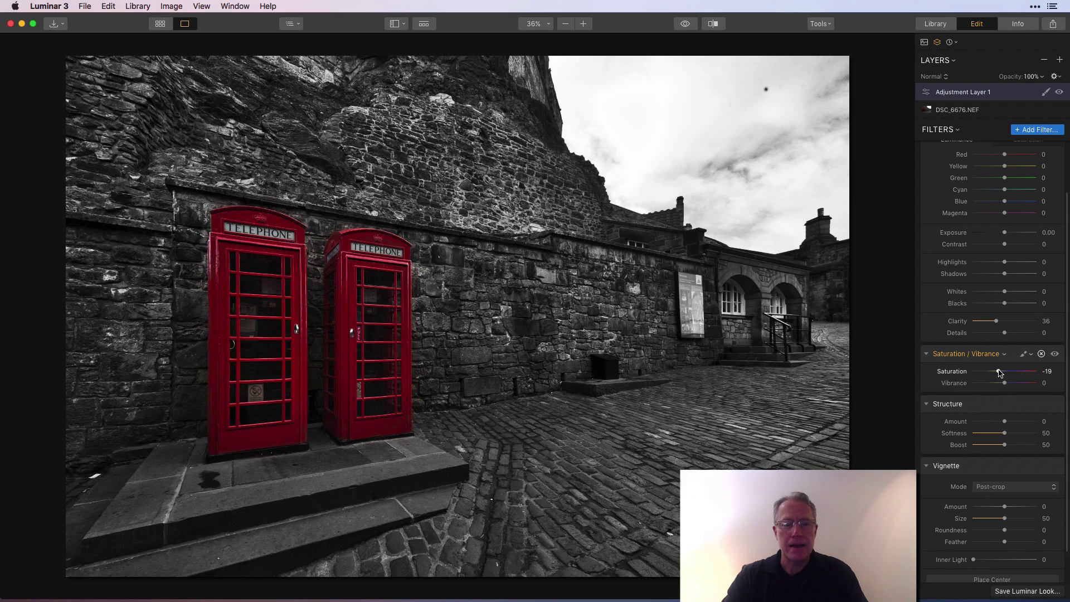
{"action": "scroll", "coordinate": [1006, 390], "scroll_direction": "down", "scroll_amount": 1}
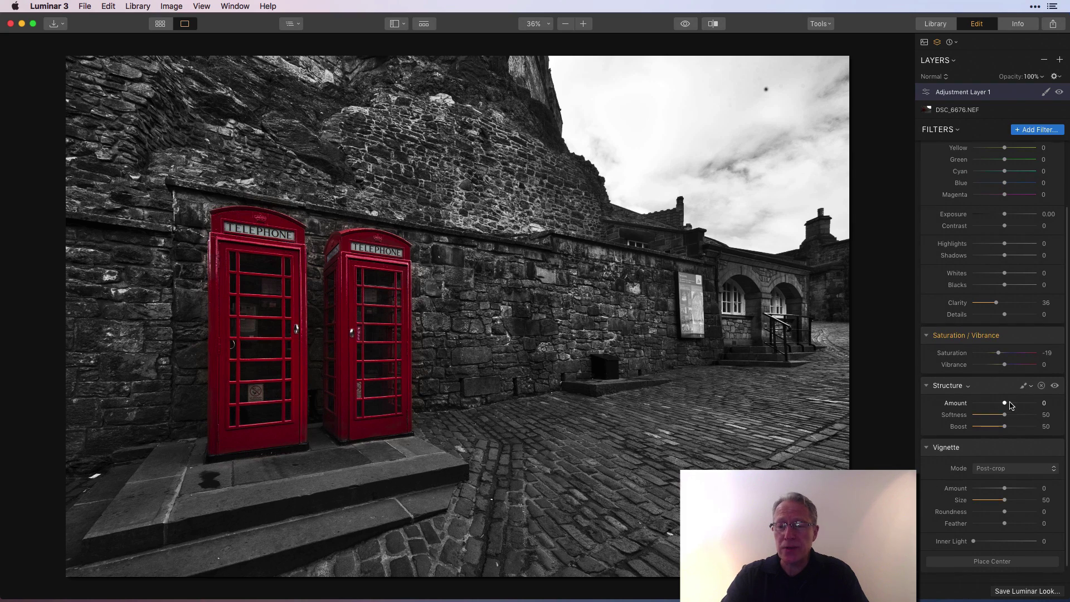
{"action": "left_click_drag", "start_coordinate": [1005, 404], "coordinate": [1012, 404]}
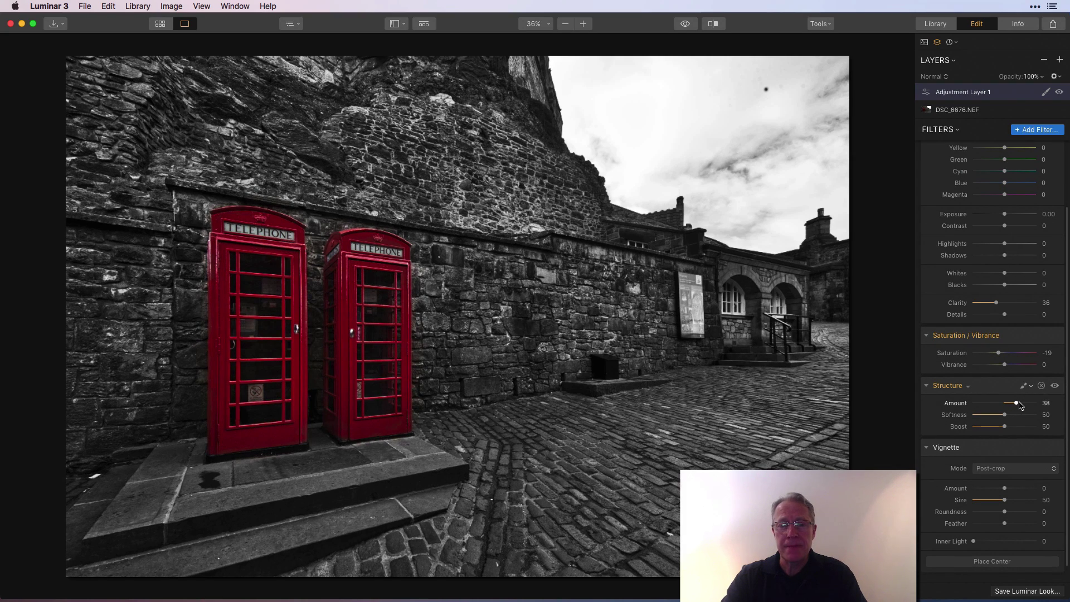
{"action": "scroll", "coordinate": [1009, 441], "scroll_direction": "down", "scroll_amount": 1}
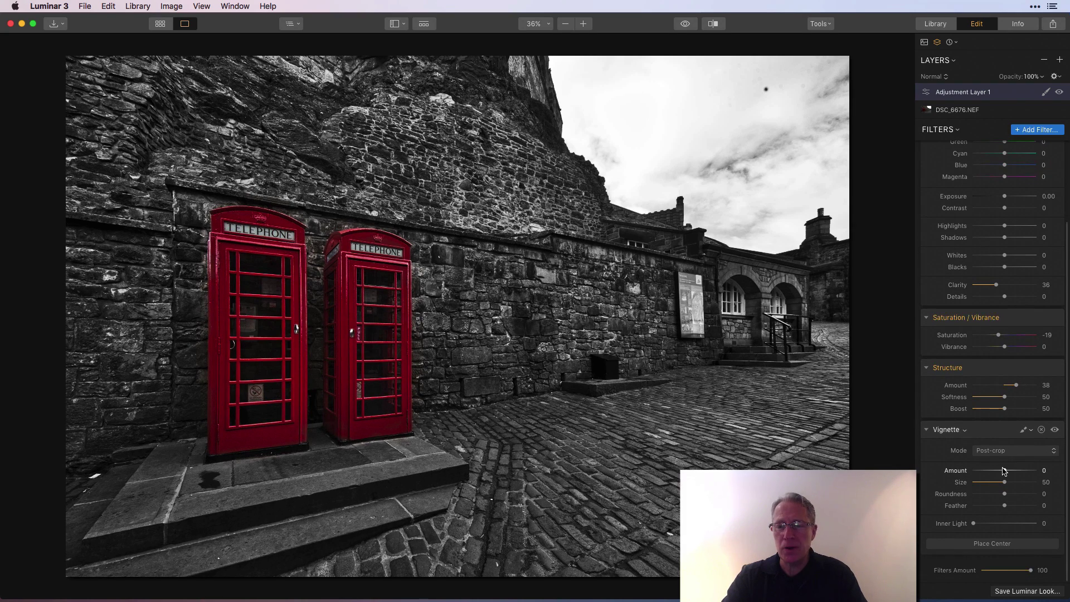
- Set the Vignette to Amount -72, Size 33, Roundness -39 and Inner Light 37
{"action": "left_click_drag", "start_coordinate": [1004, 471], "coordinate": [997, 523]}
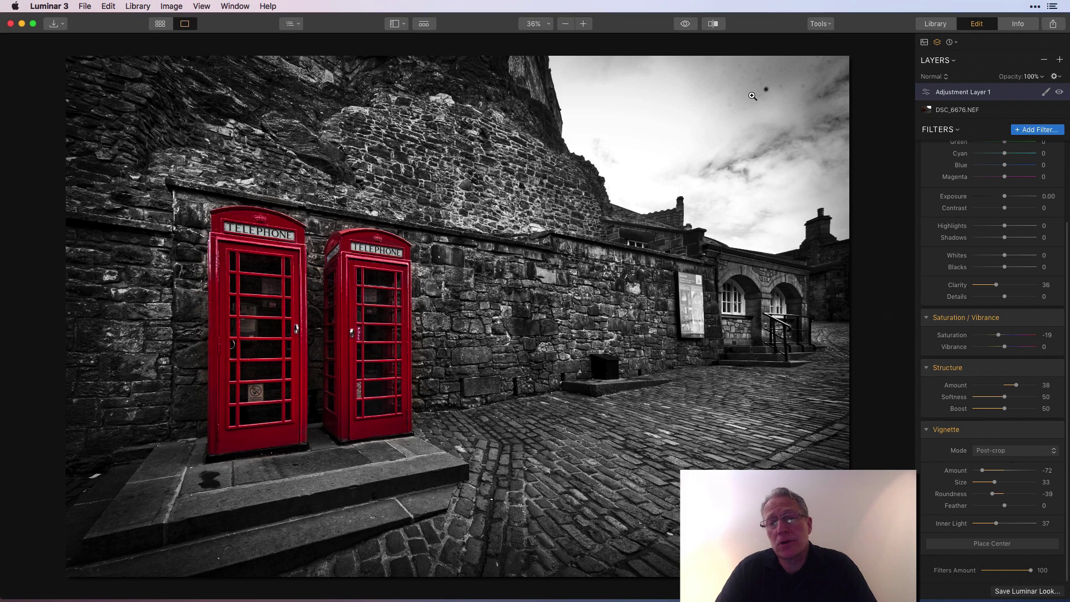
- Preview the original, then show a Before/After split and move the divider across the photo
{"action": "left_click", "coordinate": [687, 25]}
{"action": "left_click", "coordinate": [686, 24]}
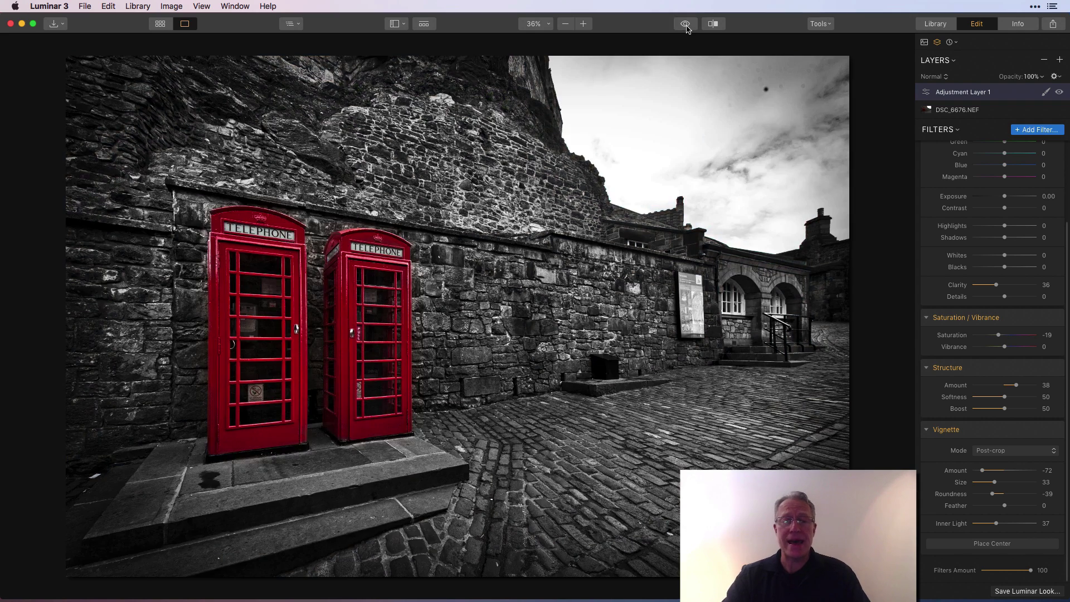
{"action": "left_click", "coordinate": [713, 23]}
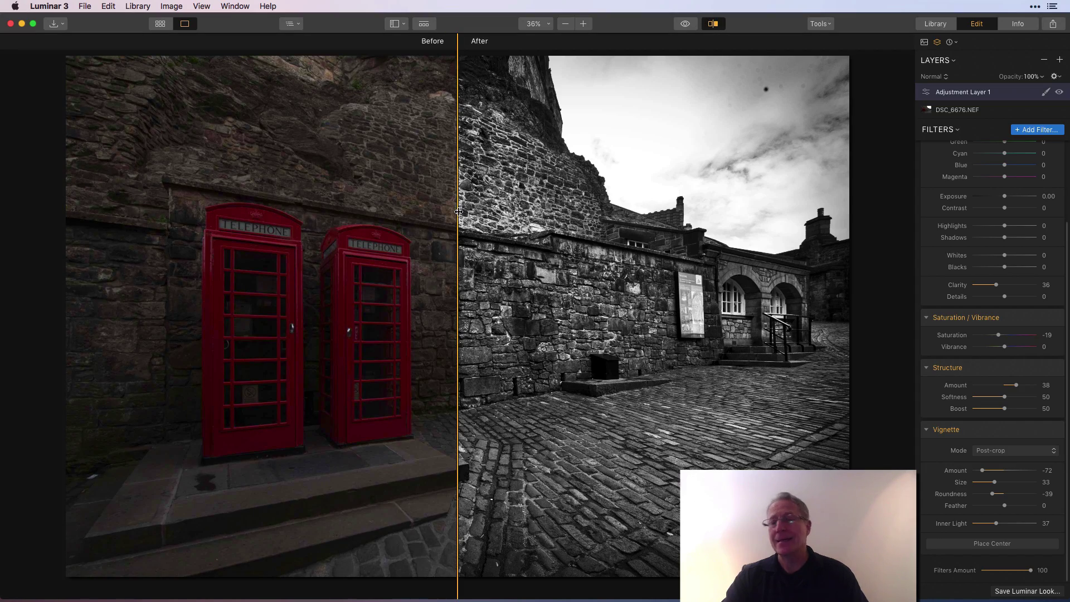
{"action": "left_click_drag", "start_coordinate": [453, 215], "coordinate": [139, 101]}
- Turn off the Before/After split to show only the edited photo
{"action": "left_click", "coordinate": [713, 25]}
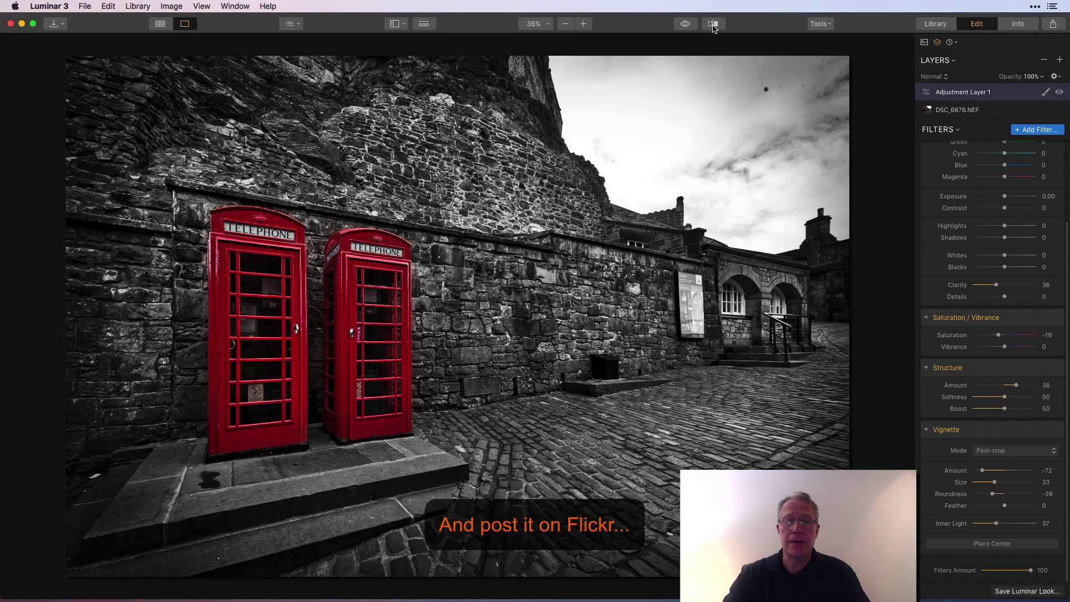